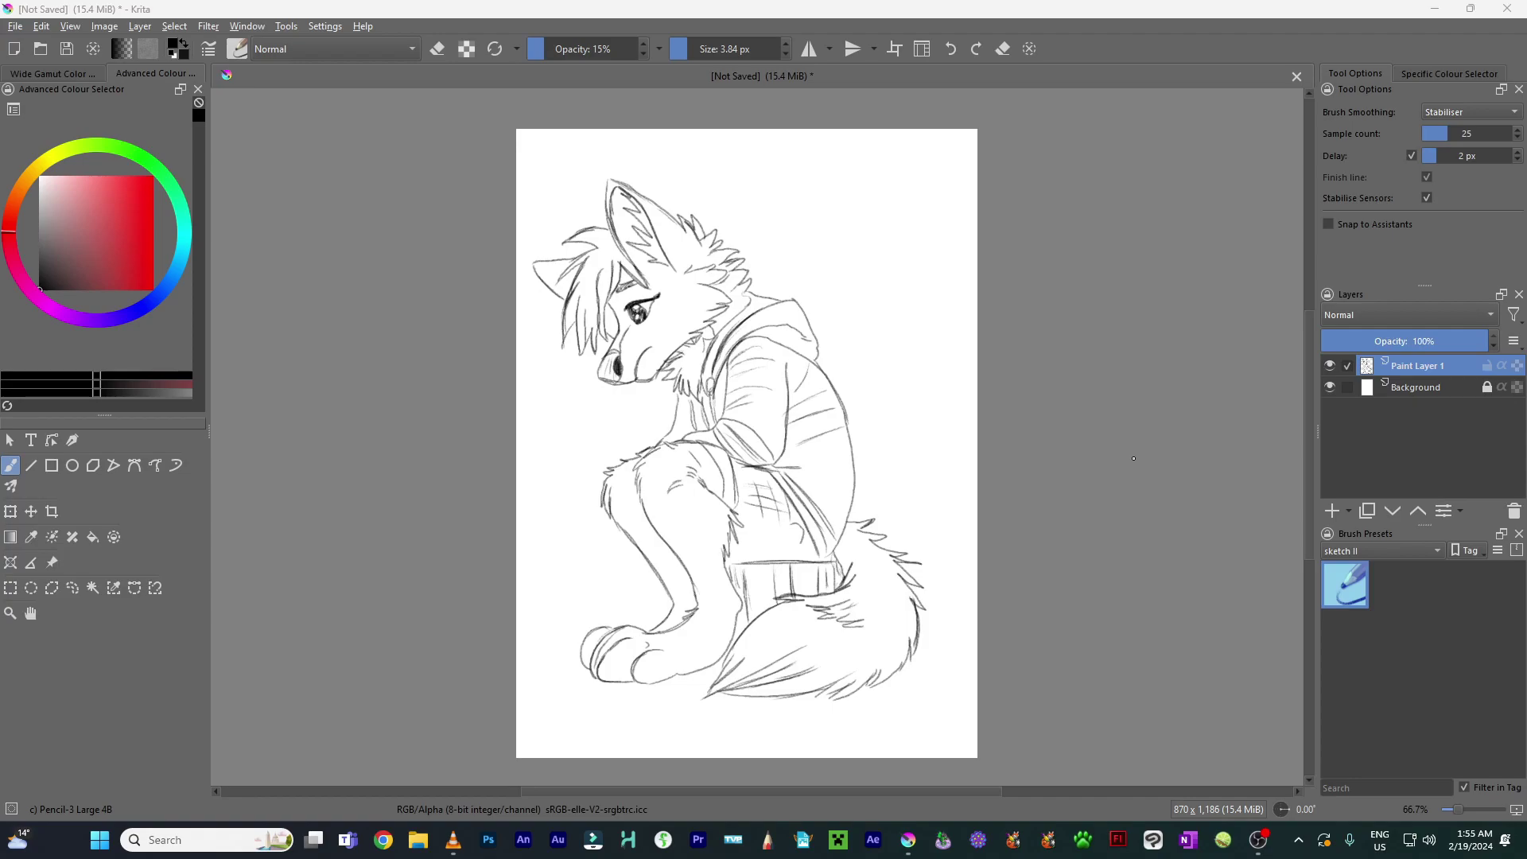
pyautogui.moveTo(857, 389); pyautogui.dragTo(869, 392)
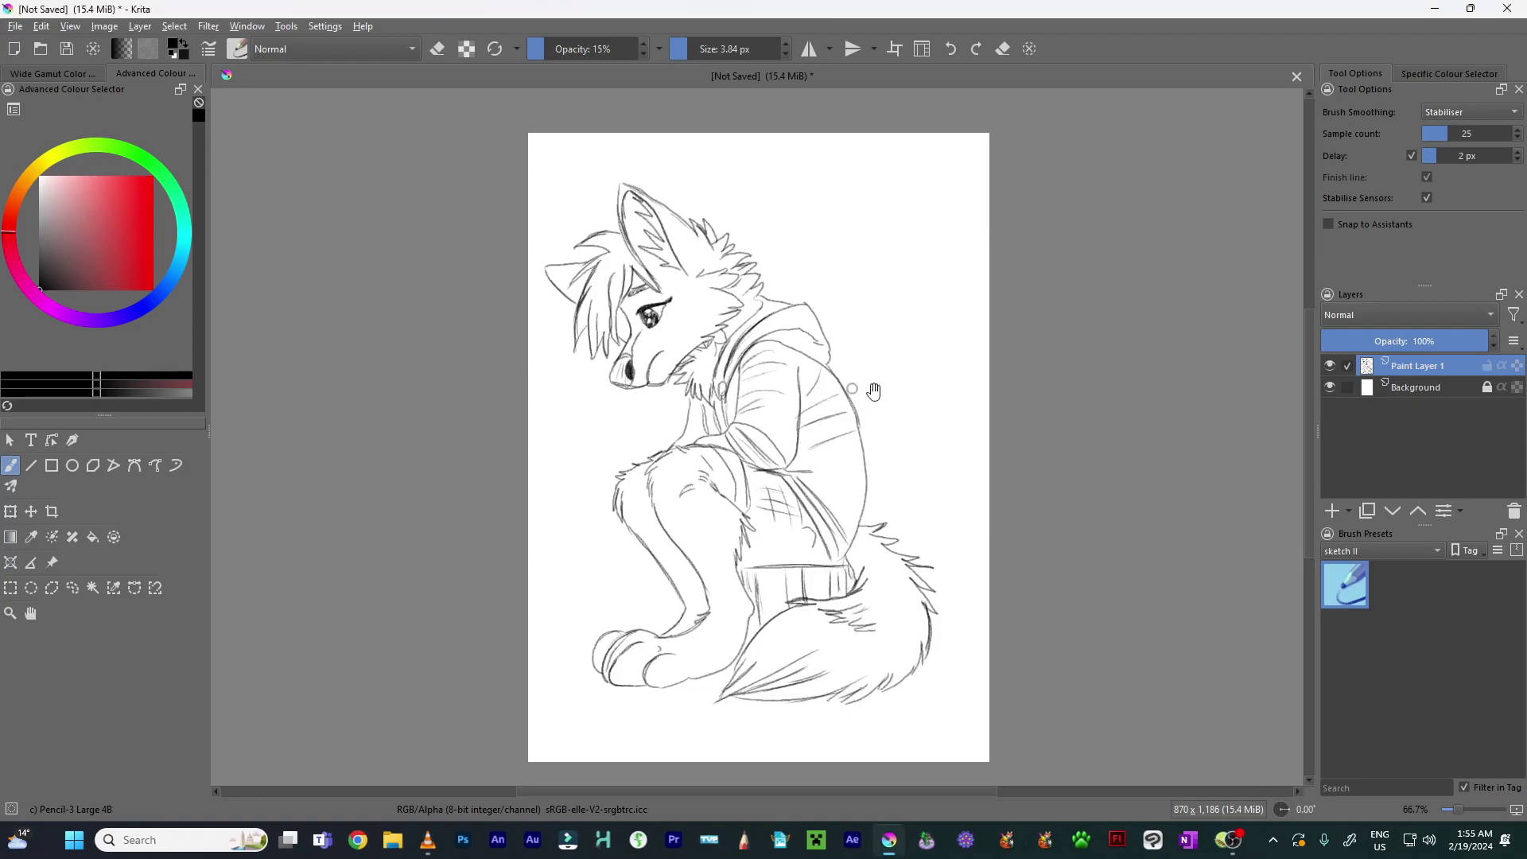
pyautogui.hotkey('ctrl', '+')
pyautogui.moveTo(965, 426); pyautogui.dragTo(962, 456)
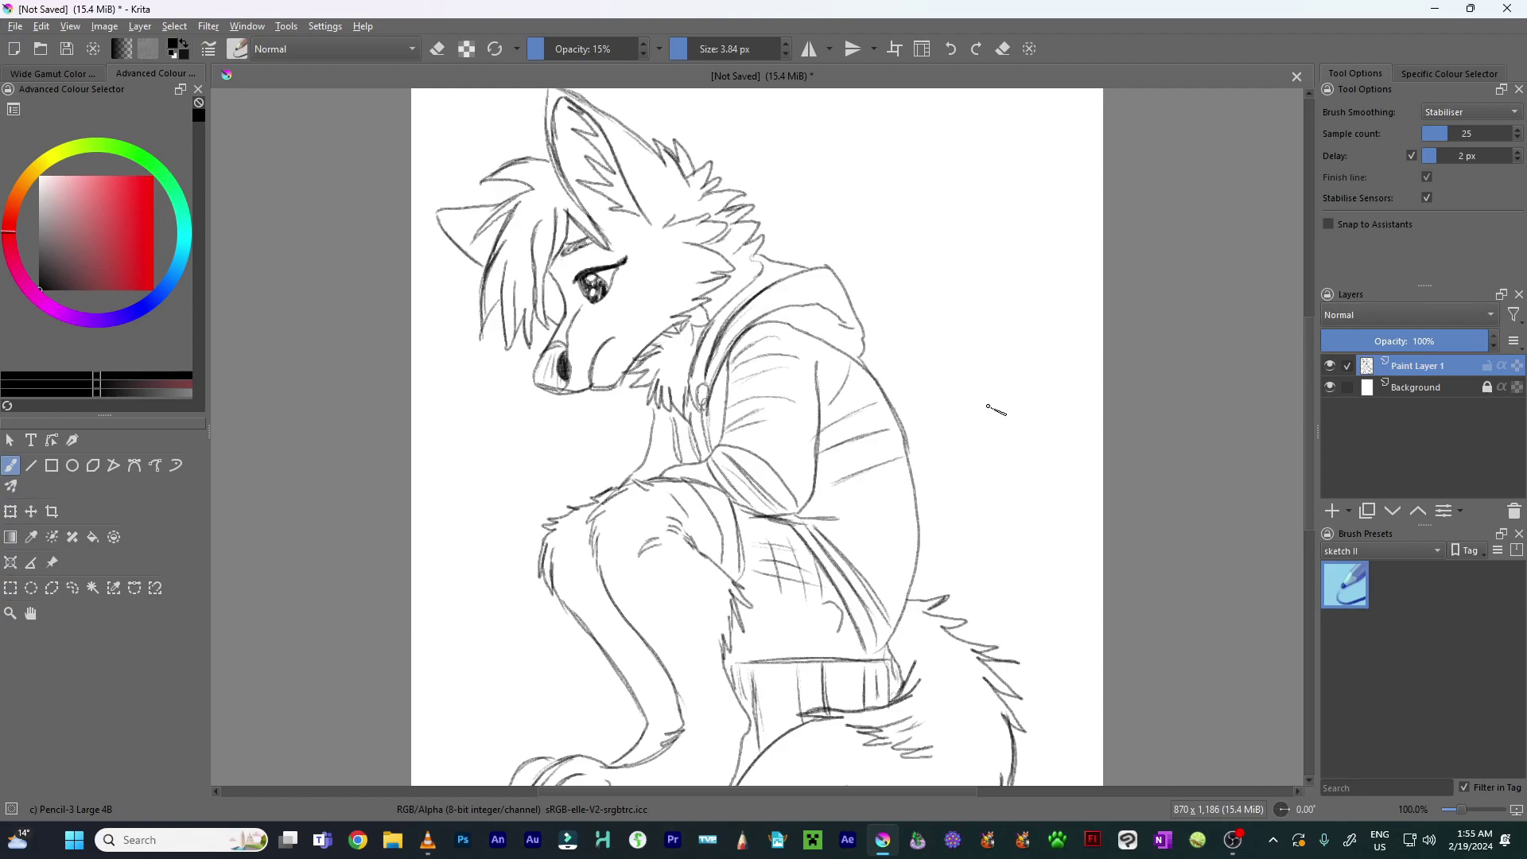
pyautogui.press('-')
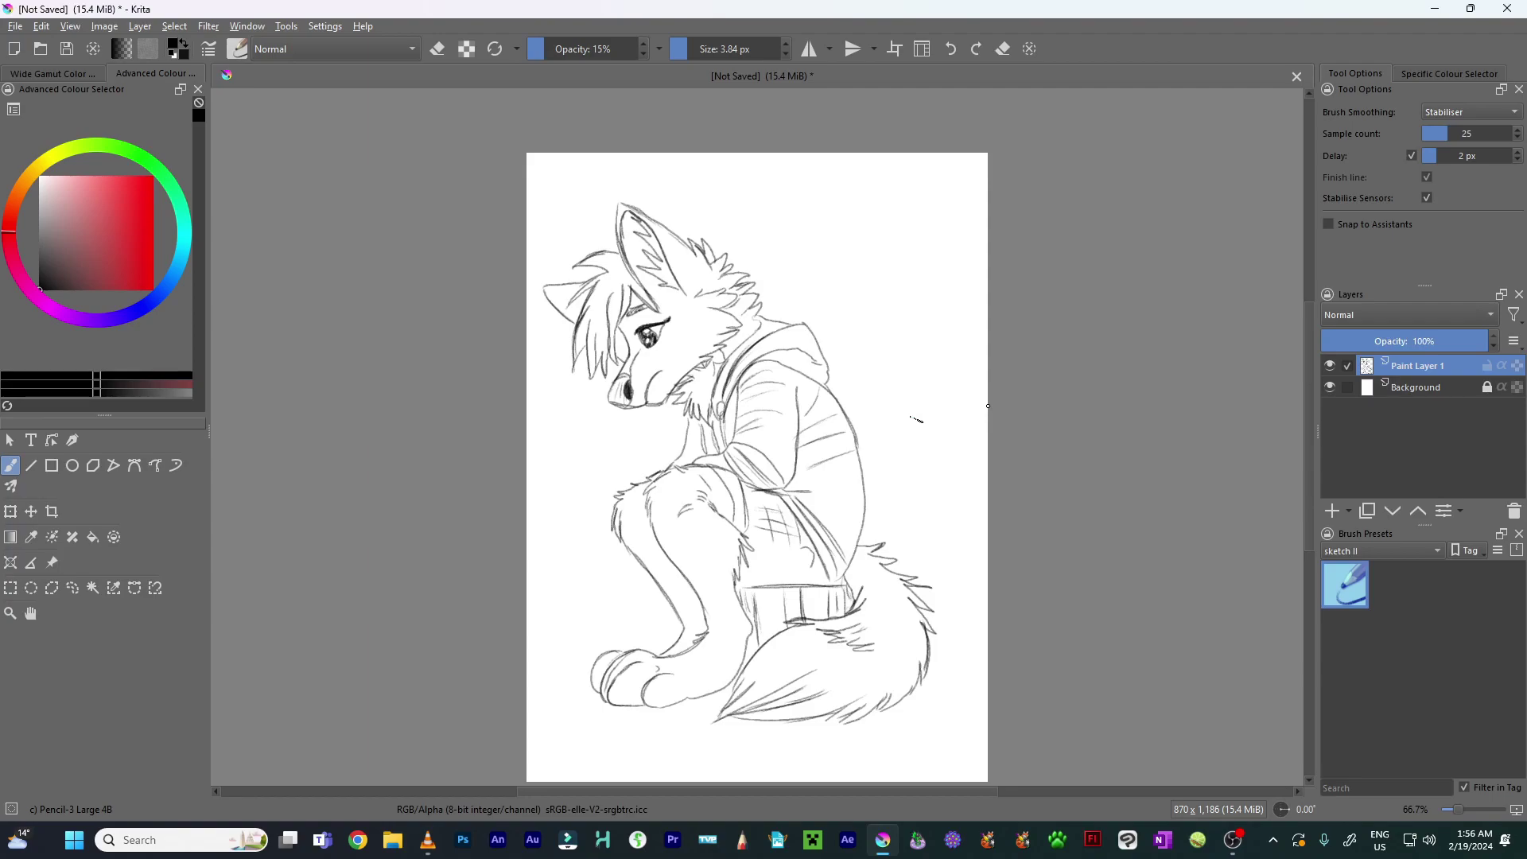
# Sketch a trail of small ovals from the character's cheek up to a wavy thought-bubble outline in the canvas's upper-right corner
pyautogui.hotkey('ctrl', '+')
pyautogui.moveTo(682, 409); pyautogui.dragTo(721, 455)
pyautogui.hotkey('ctrl', '+')
pyautogui.hotkey('ctrl', '+')
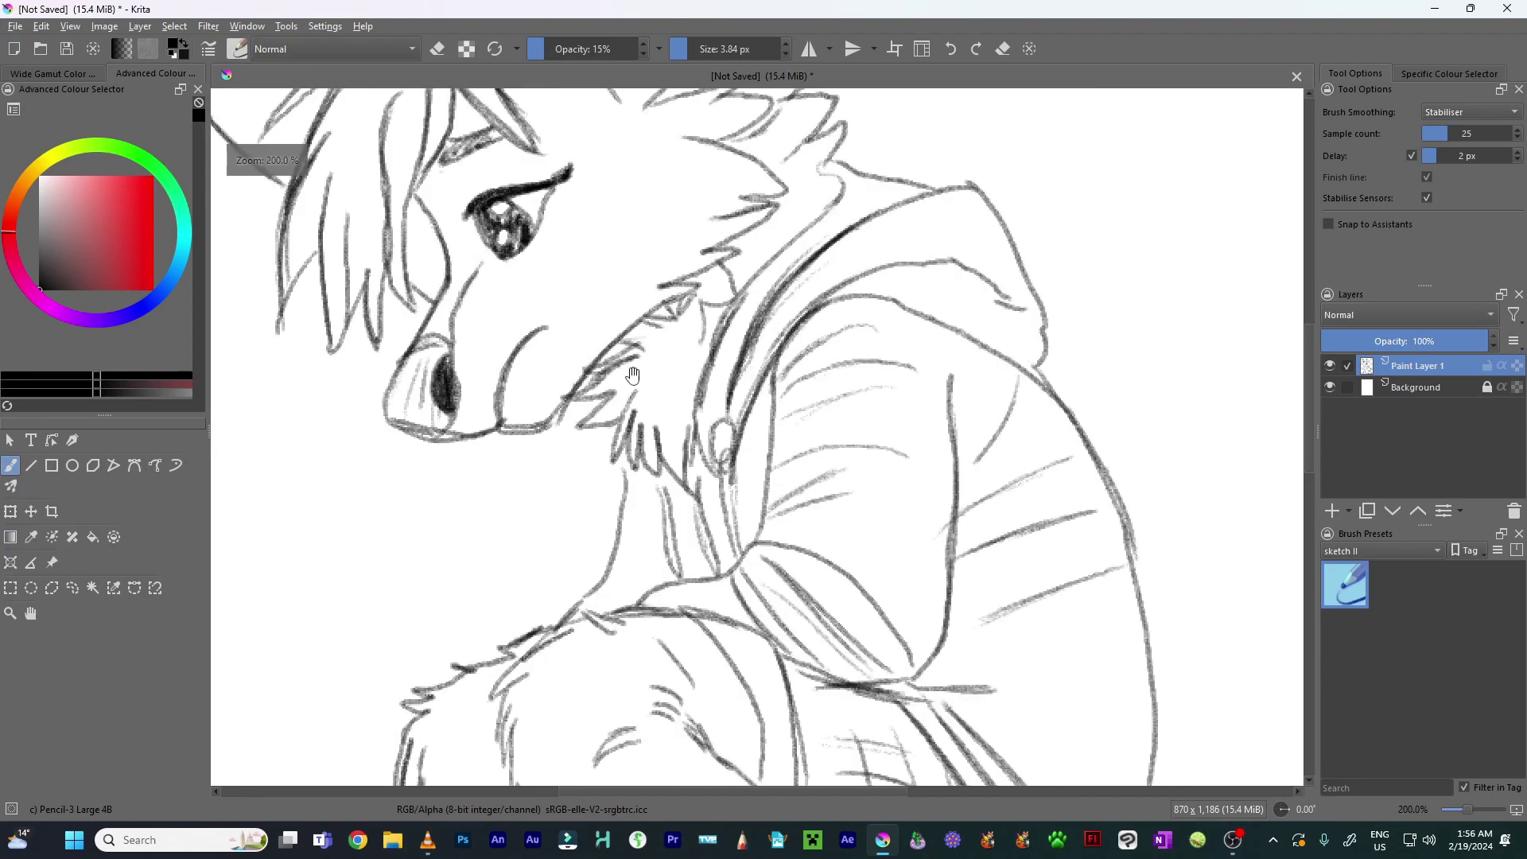
pyautogui.moveTo(628, 367); pyautogui.dragTo(660, 410)
pyautogui.moveTo(639, 338)
pyautogui.mouseDown()
pyautogui.moveTo(626, 368)
pyautogui.moveTo(652, 336)
pyautogui.mouseUp()
pyautogui.moveTo(864, 284)
pyautogui.mouseDown()
pyautogui.moveTo(847, 318)
pyautogui.moveTo(776, 304)
pyautogui.mouseUp()
pyautogui.moveTo(947, 233)
pyautogui.mouseDown()
pyautogui.moveTo(825, 352)
pyautogui.moveTo(770, 358)
pyautogui.moveTo(816, 314)
pyautogui.mouseUp()
pyautogui.moveTo(958, 249)
pyautogui.mouseDown()
pyautogui.moveTo(901, 342)
pyautogui.moveTo(859, 368)
pyautogui.mouseUp()
pyautogui.hotkey('ctrl', '-')
pyautogui.moveTo(716, 445); pyautogui.dragTo(764, 415)
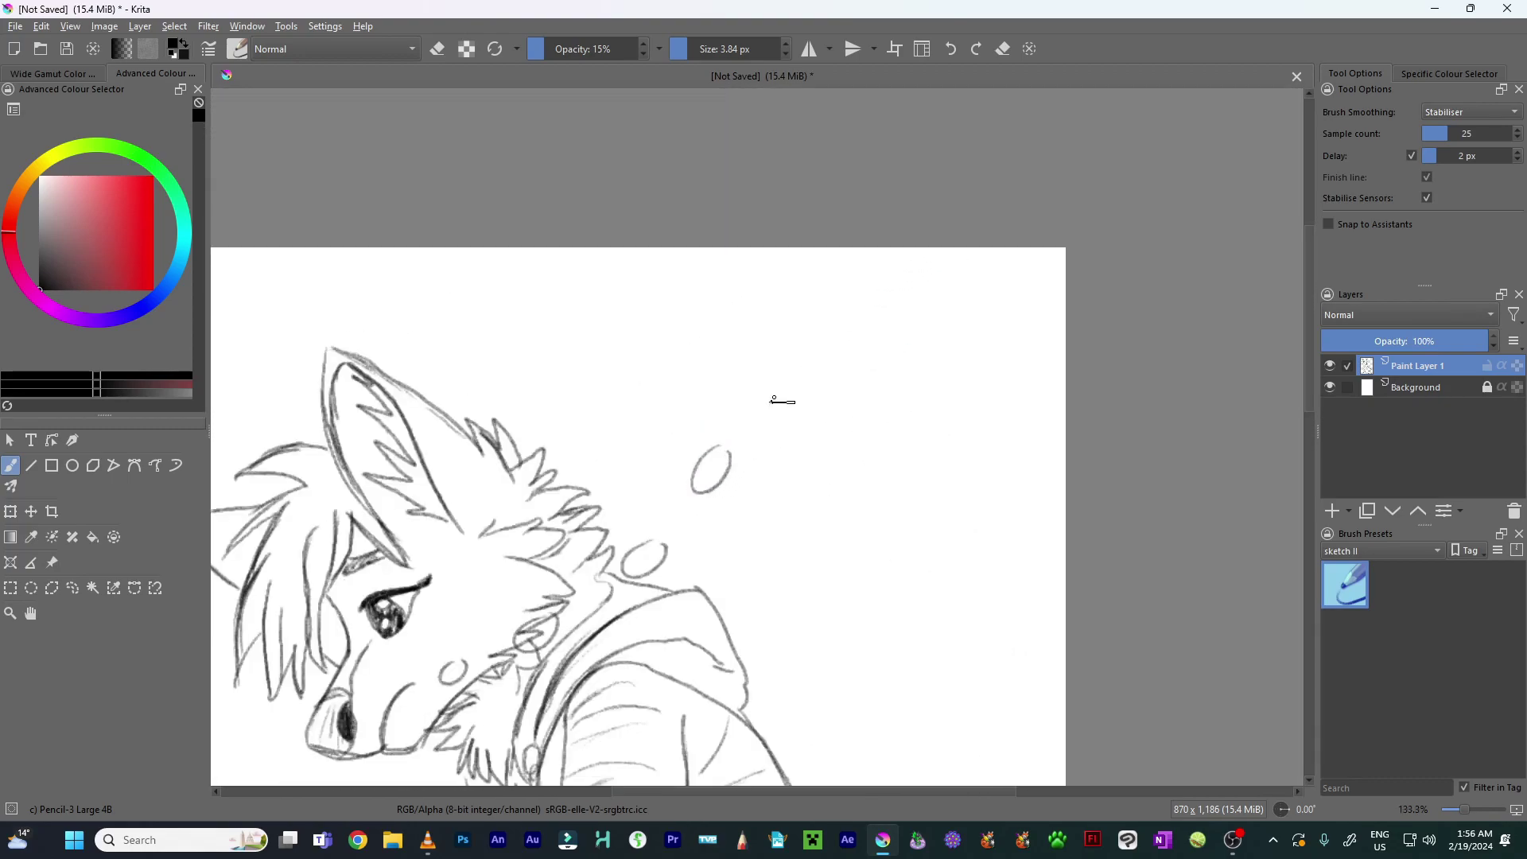
pyautogui.moveTo(700, 237)
pyautogui.mouseDown()
pyautogui.moveTo(677, 302)
pyautogui.moveTo(827, 443)
pyautogui.moveTo(1067, 445)
pyautogui.mouseUp()
pyautogui.moveTo(893, 265)
pyautogui.mouseDown()
pyautogui.moveTo(939, 287)
pyautogui.moveTo(872, 318)
pyautogui.moveTo(839, 358)
pyautogui.mouseUp()
# Handwrite "I LOST A" as the first line inside the thought bubble
pyautogui.hotkey('ctrl', '+')
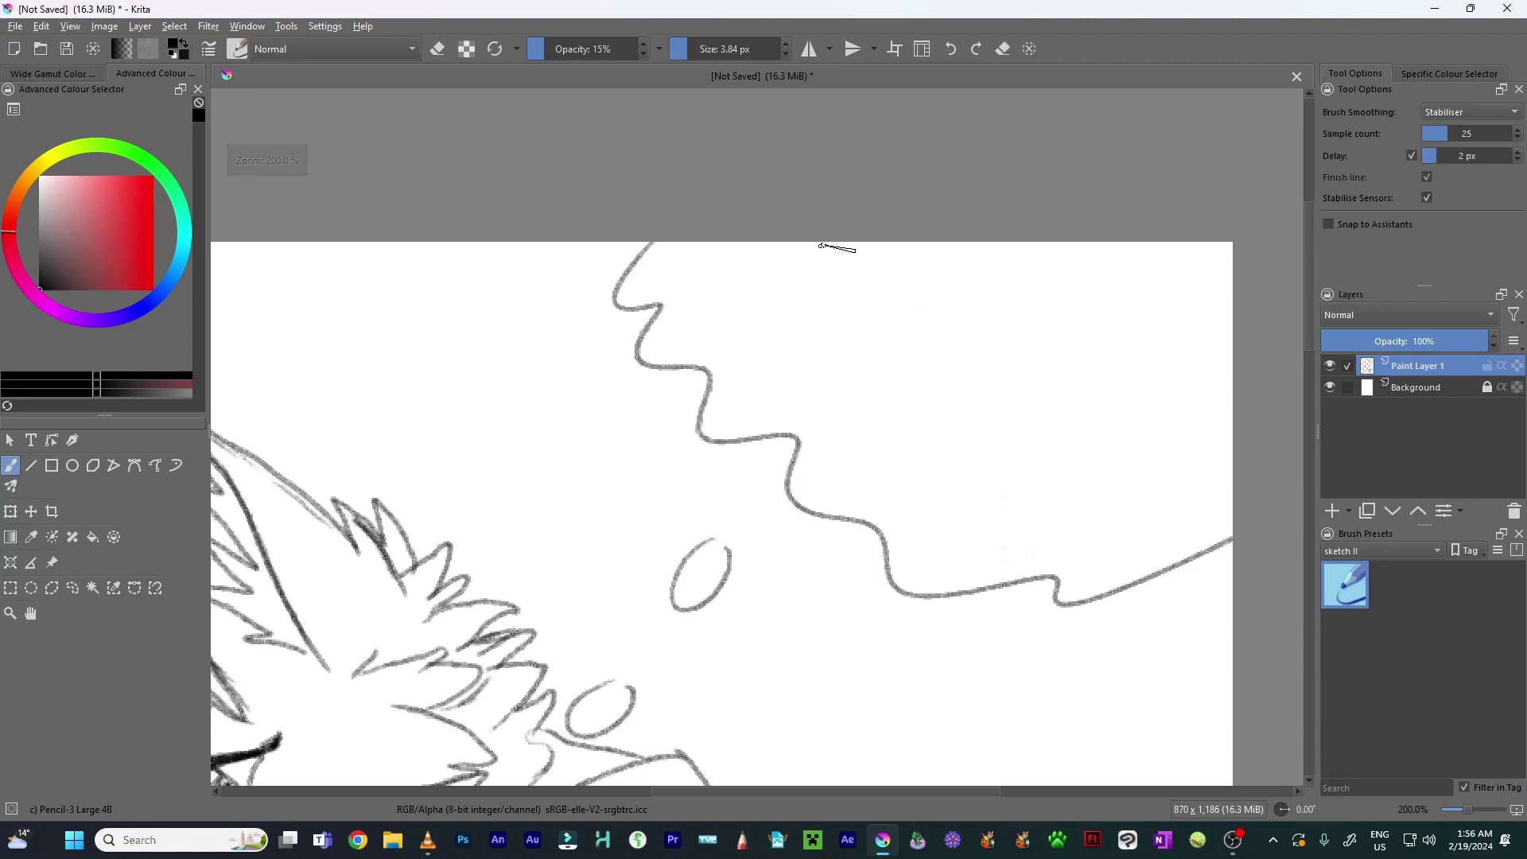
pyautogui.moveTo(743, 253)
pyautogui.mouseDown()
pyautogui.moveTo(738, 328)
pyautogui.moveTo(828, 311)
pyautogui.mouseUp()
pyautogui.moveTo(883, 270); pyautogui.dragTo(890, 326)
pyautogui.moveTo(966, 256); pyautogui.dragTo(950, 321)
pyautogui.moveTo(948, 261); pyautogui.dragTo(1058, 330)
pyautogui.moveTo(1021, 302); pyautogui.dragTo(1085, 315)
# Handwrite "FRIEND" as the second line inside the thought bubble, redoing its first letter
pyautogui.moveTo(805, 355)
pyautogui.mouseDown()
pyautogui.moveTo(796, 401)
pyautogui.moveTo(831, 360)
pyautogui.moveTo(796, 360)
pyautogui.moveTo(848, 368)
pyautogui.mouseUp()
pyautogui.hotkey('ctrl', 'z')
pyautogui.hotkey('ctrl', 'z')
pyautogui.moveTo(798, 389)
pyautogui.mouseDown()
pyautogui.moveTo(851, 395)
pyautogui.moveTo(863, 421)
pyautogui.mouseUp()
pyautogui.moveTo(867, 368); pyautogui.dragTo(922, 423)
pyautogui.moveTo(976, 373); pyautogui.dragTo(978, 427)
pyautogui.moveTo(993, 382)
pyautogui.mouseDown()
pyautogui.moveTo(1001, 437)
pyautogui.moveTo(1035, 441)
pyautogui.mouseUp()
pyautogui.moveTo(1078, 383); pyautogui.dragTo(1075, 435)
pyautogui.moveTo(1067, 405); pyautogui.dragTo(1080, 439)
pyautogui.hotkey('ctrl', '-')
pyautogui.press('-')
pyautogui.press('-')
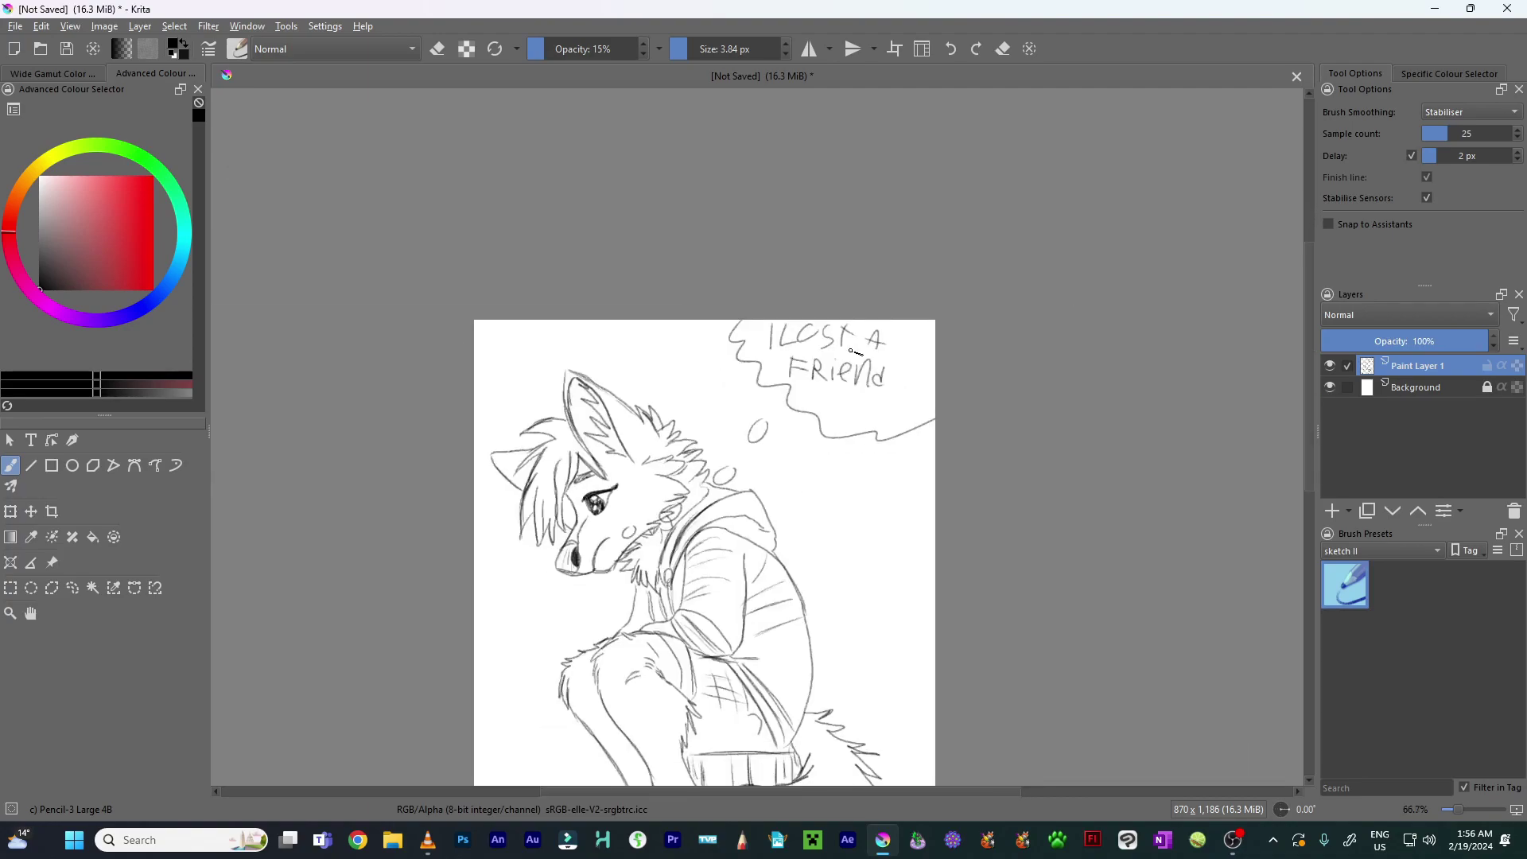
pyautogui.moveTo(711, 462); pyautogui.dragTo(735, 365)
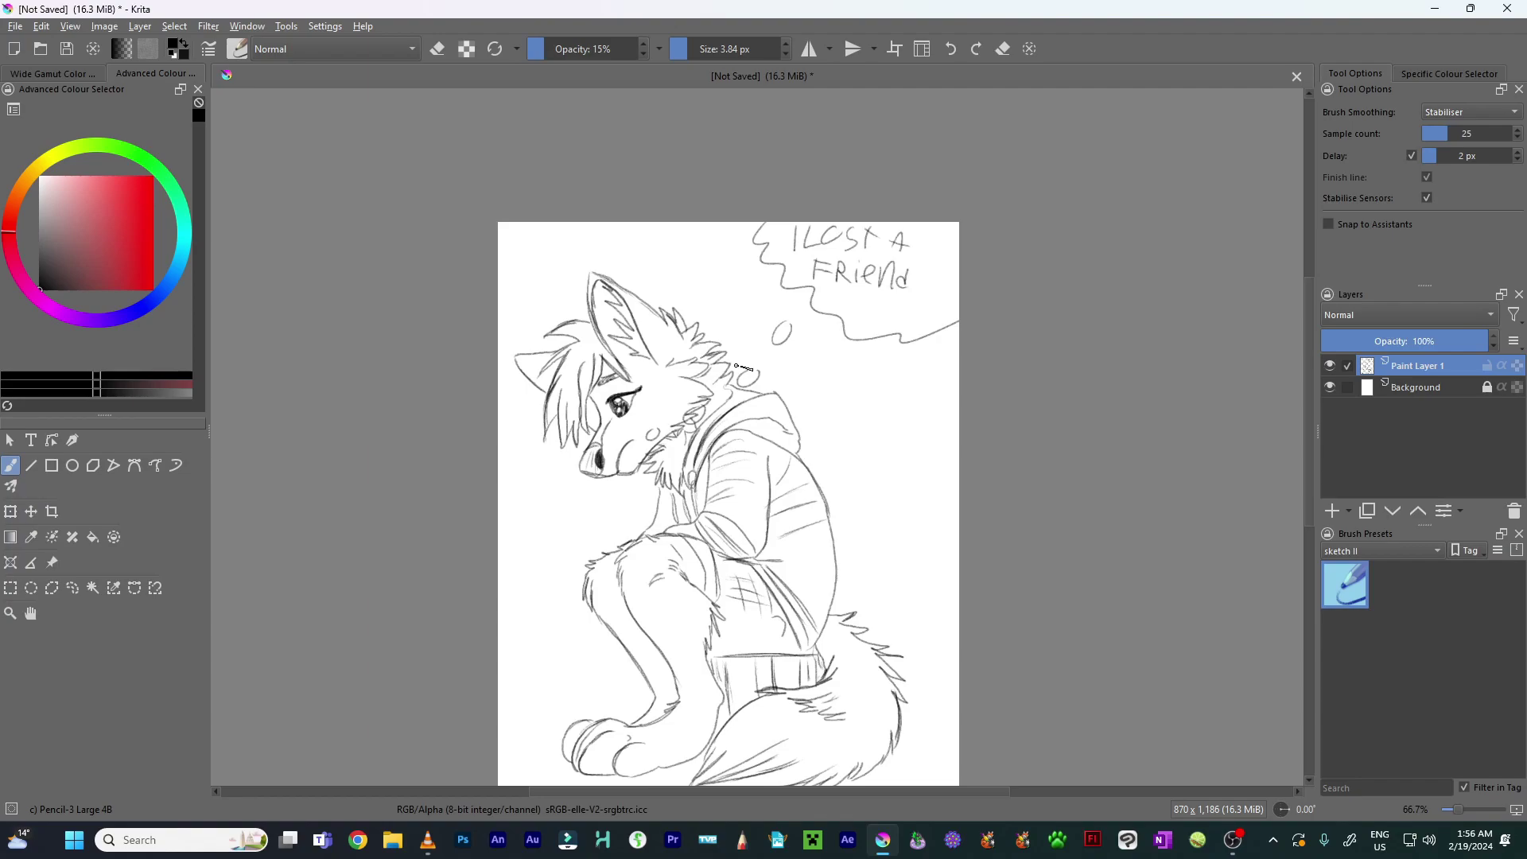
pyautogui.moveTo(767, 387); pyautogui.dragTo(771, 372)
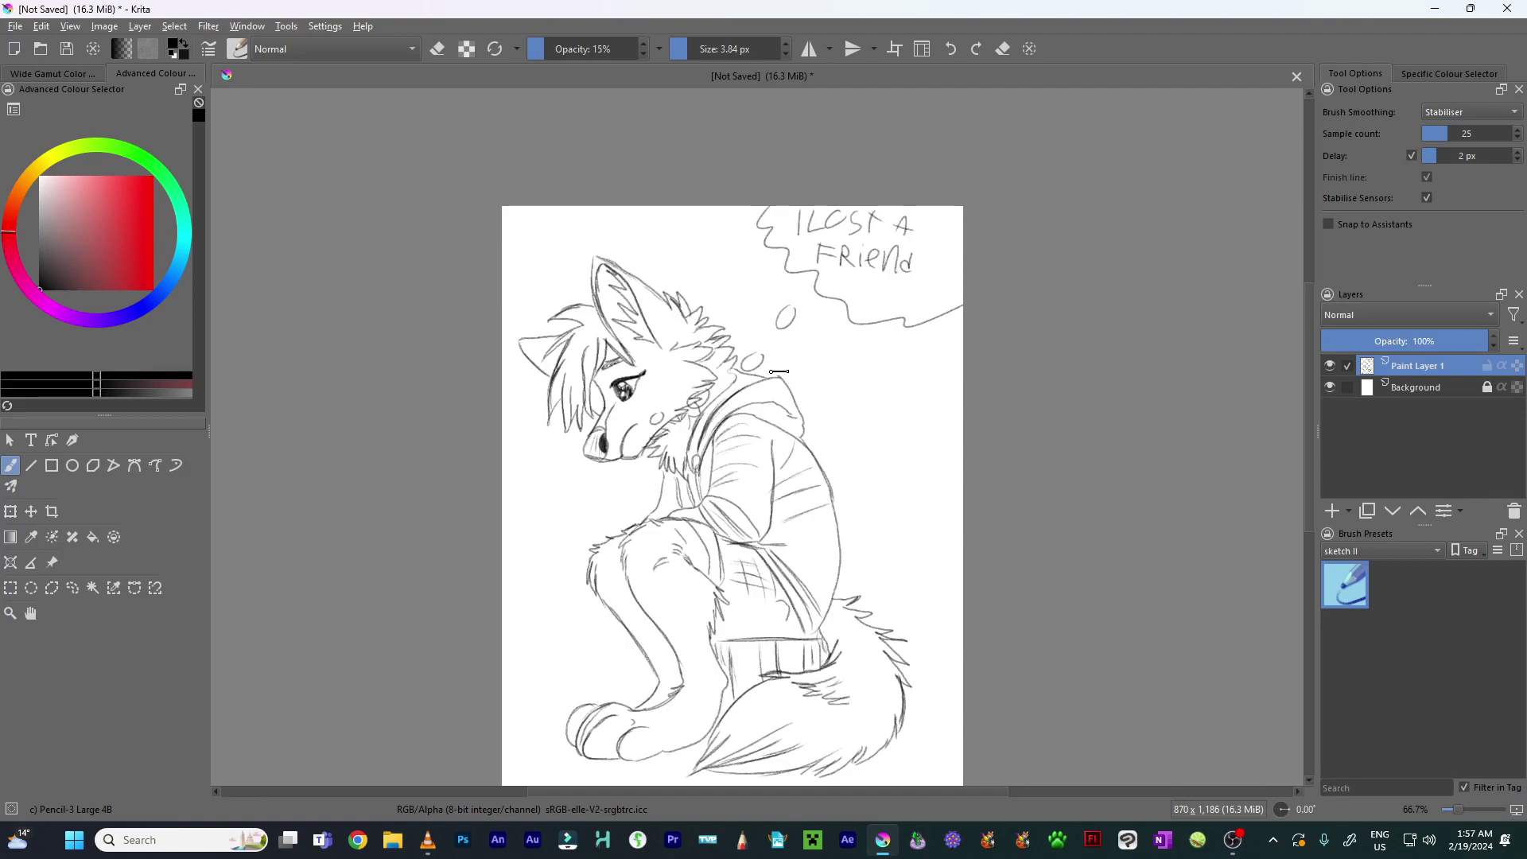
pyautogui.scroll(-1, 958, 362)
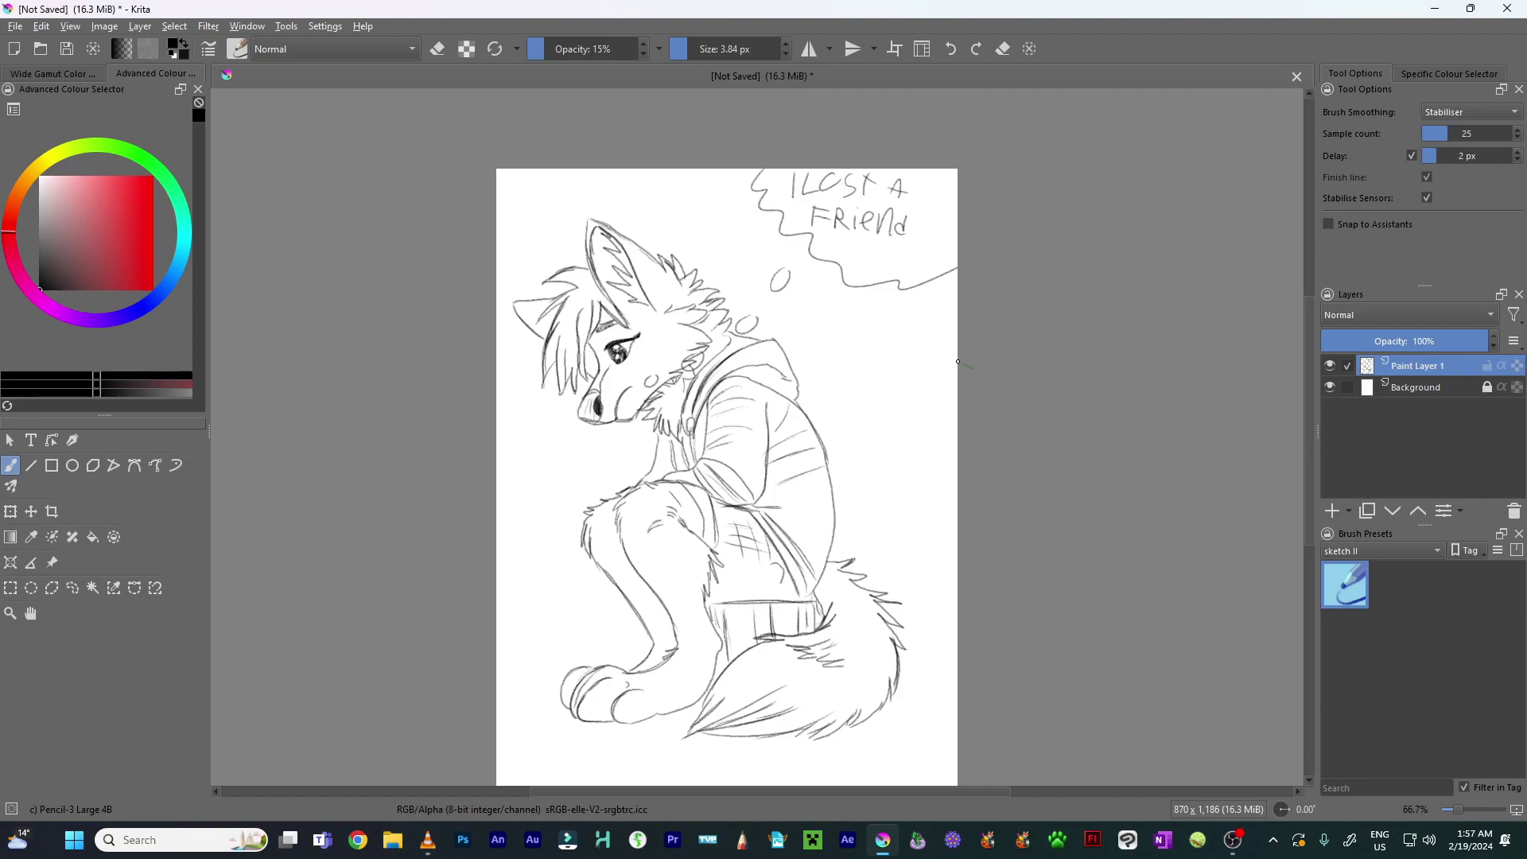
# Undo the "I LOST A FRIEND" lettering, the thought-bubble outline and its trail of ovals
pyautogui.hotkey('ctrl', 'z')
pyautogui.hotkey('ctrl', 'z')
pyautogui.hotkey('ctrl', 'z')
pyautogui.hotkey('ctrl', 'z')
pyautogui.hotkey('ctrl', 'z')
pyautogui.hotkey('ctrl', 'z')
pyautogui.hotkey('ctrl', 'z')
pyautogui.hotkey('ctrl', 'z')
pyautogui.hotkey('ctrl', 'z')
pyautogui.hotkey('ctrl', 'z')
pyautogui.hotkey('ctrl', 'z')
pyautogui.hotkey('ctrl', 'z')
pyautogui.hotkey('ctrl', 'z')
pyautogui.hotkey('ctrl', 'z')
pyautogui.hotkey('ctrl', 'z')
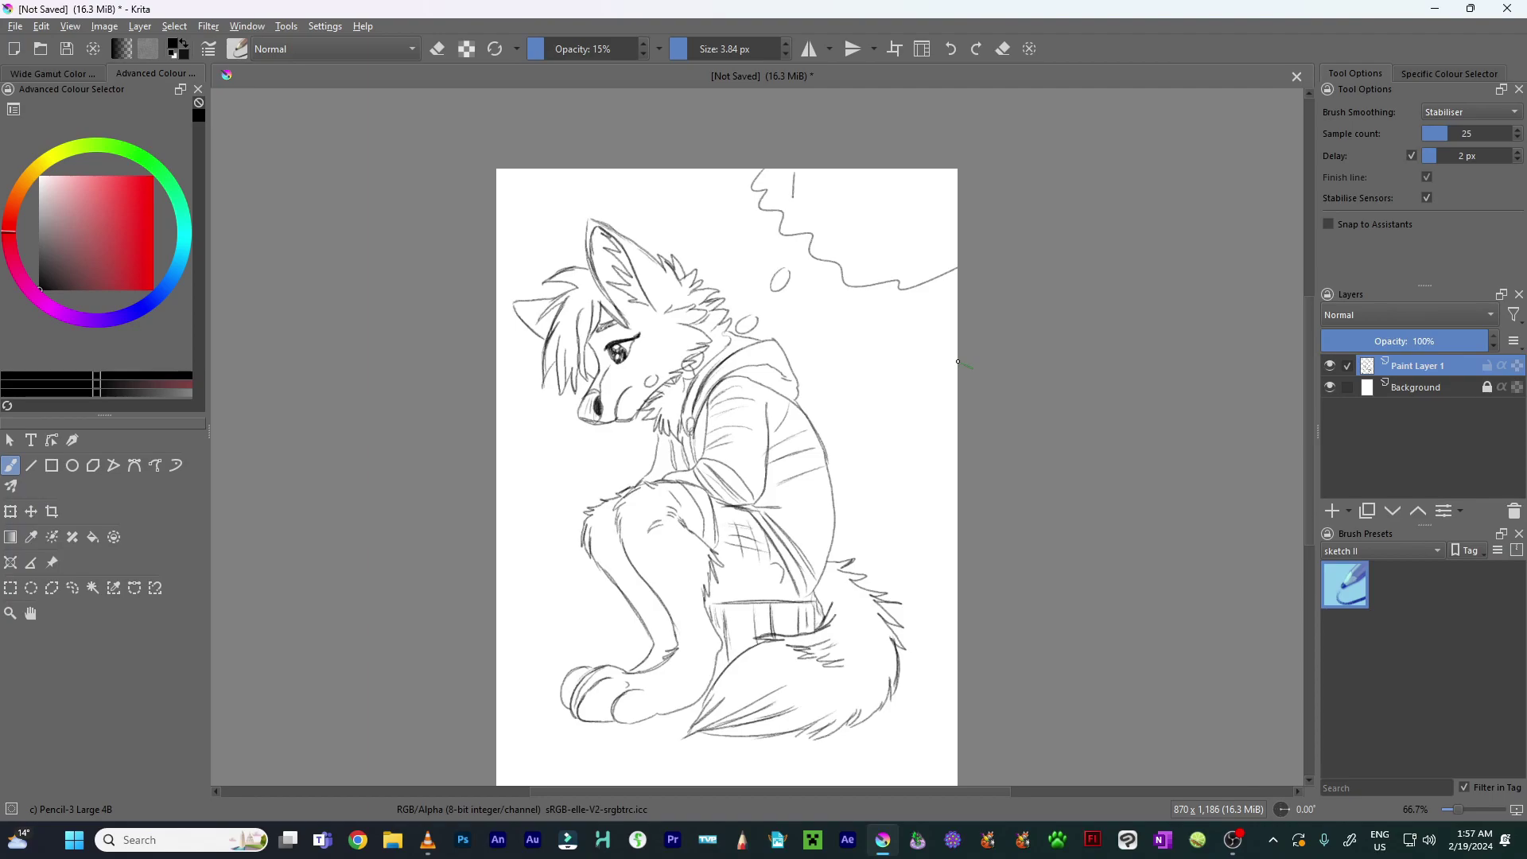
pyautogui.hotkey('ctrl', 'z')
pyautogui.hotkey('ctrl', 'z')
pyautogui.hotkey('ctrl', 'z')
pyautogui.hotkey('ctrl', 'z')
pyautogui.hotkey('ctrl', 'z')
pyautogui.hotkey('ctrl', 'z')
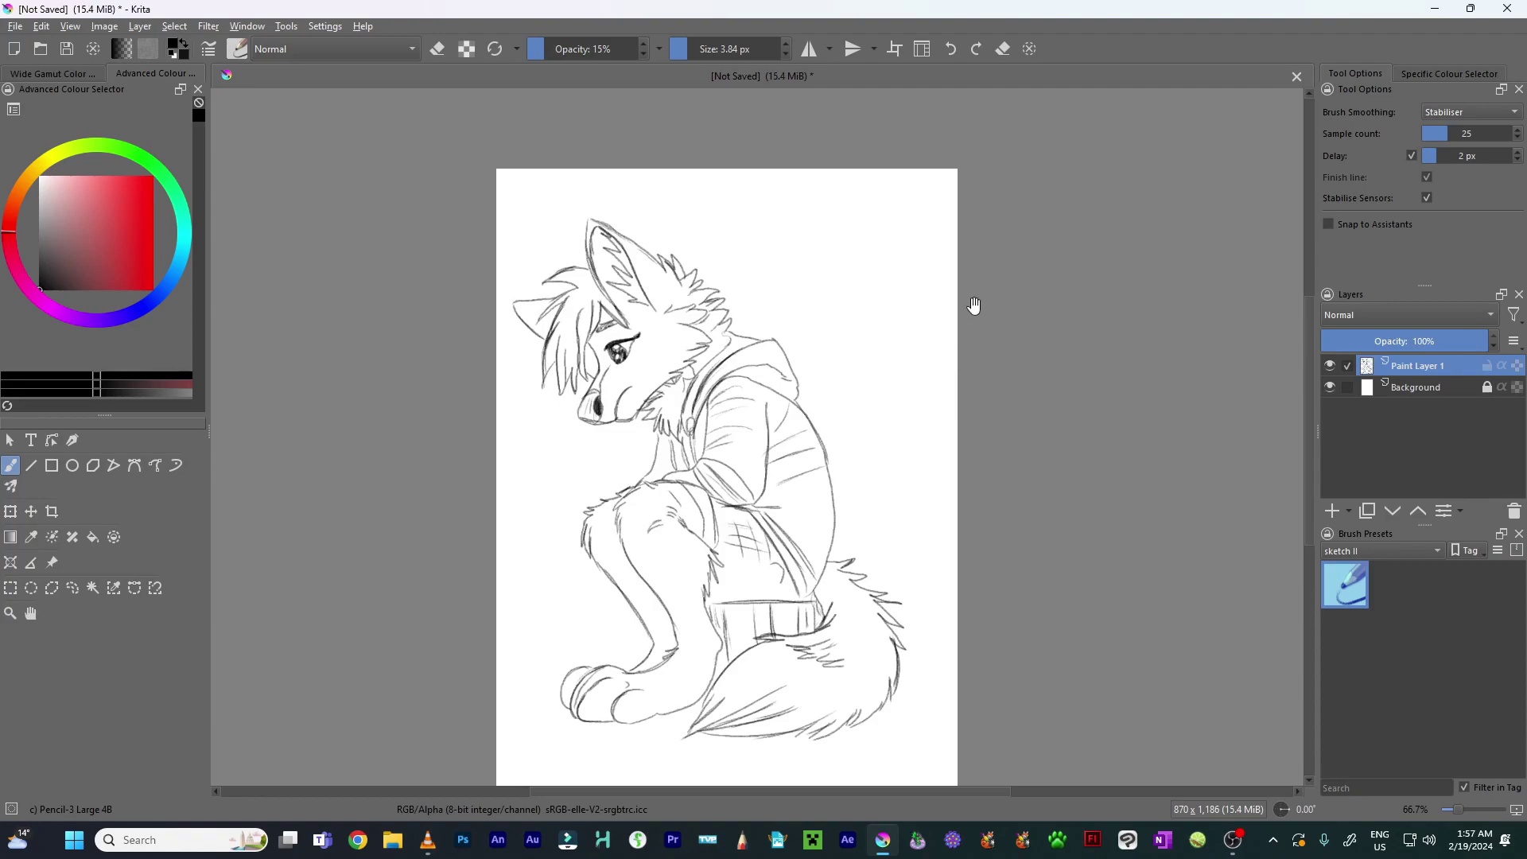
pyautogui.moveTo(968, 314); pyautogui.dragTo(1019, 232)
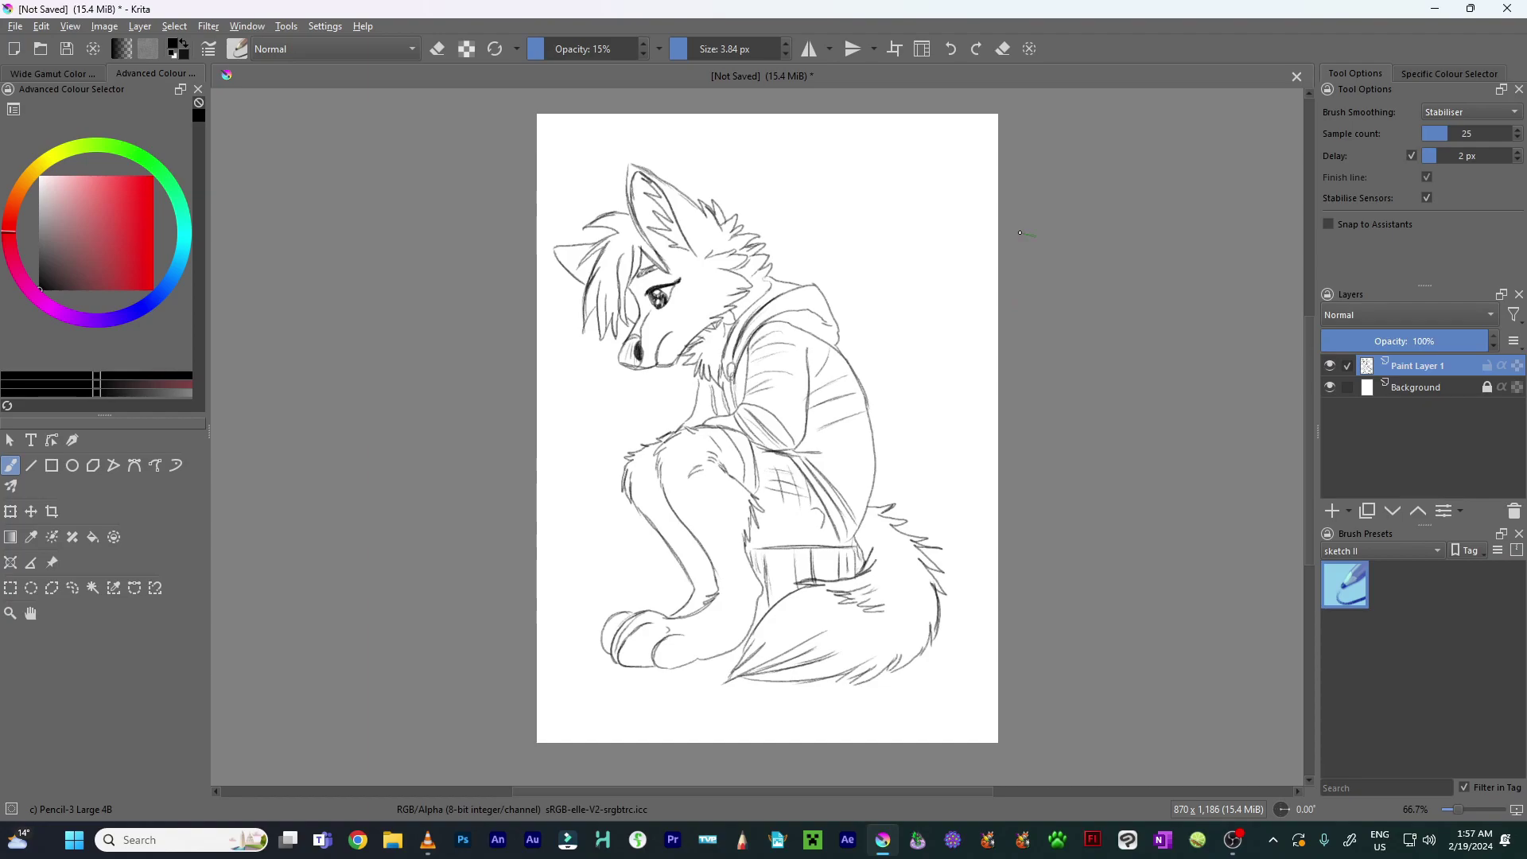
pyautogui.moveTo(755, 413); pyautogui.dragTo(744, 425)
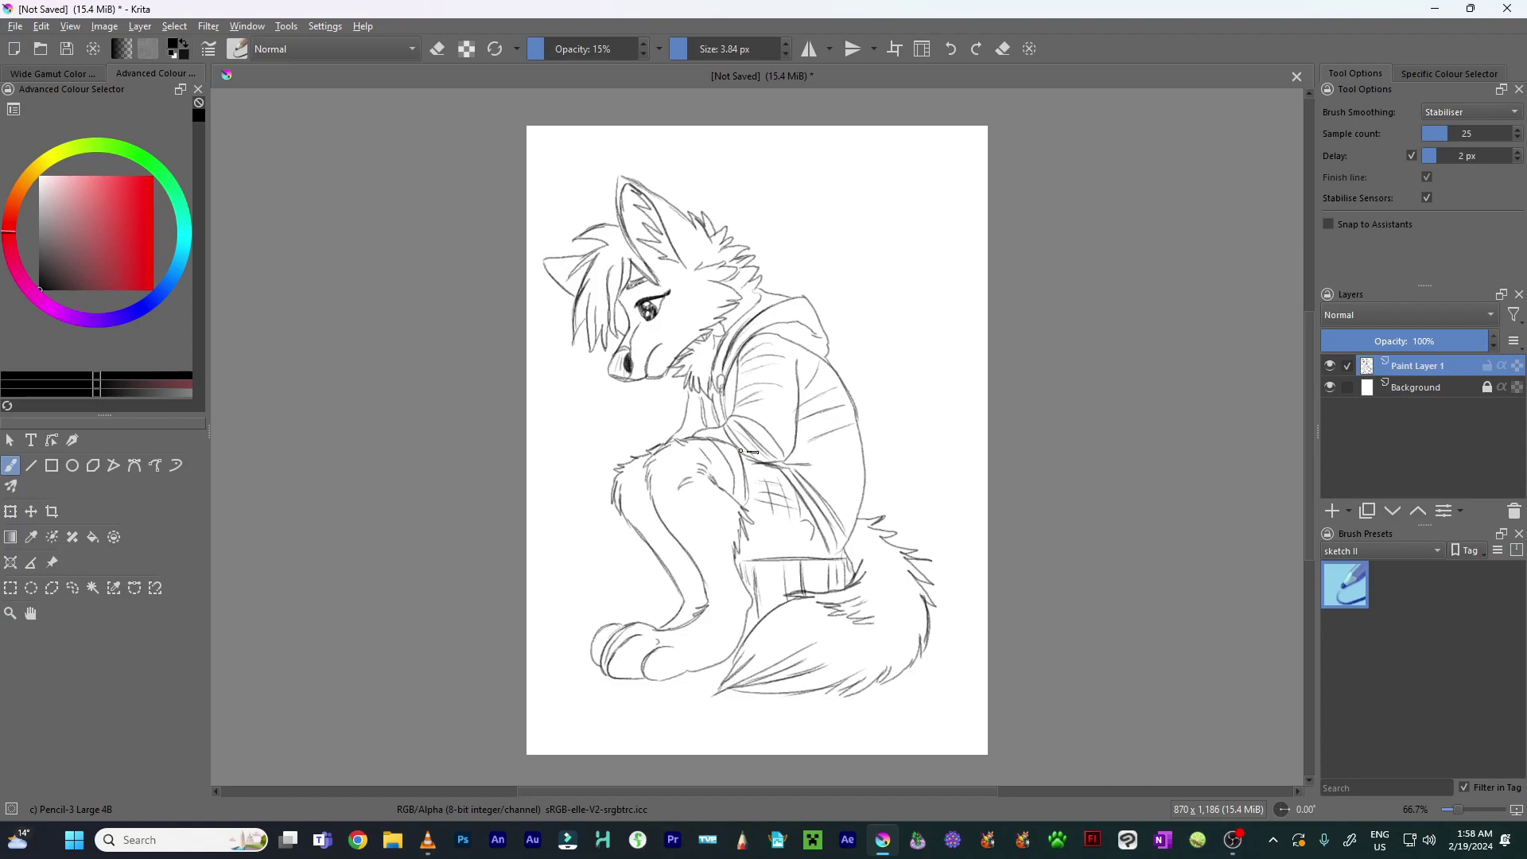
pyautogui.hotkey('ctrl', '+')
pyautogui.hotkey('ctrl', '+')
pyautogui.moveTo(604, 263); pyautogui.dragTo(867, 457)
pyautogui.moveTo(715, 414); pyautogui.dragTo(688, 459)
pyautogui.scroll(-4, 687, 459)
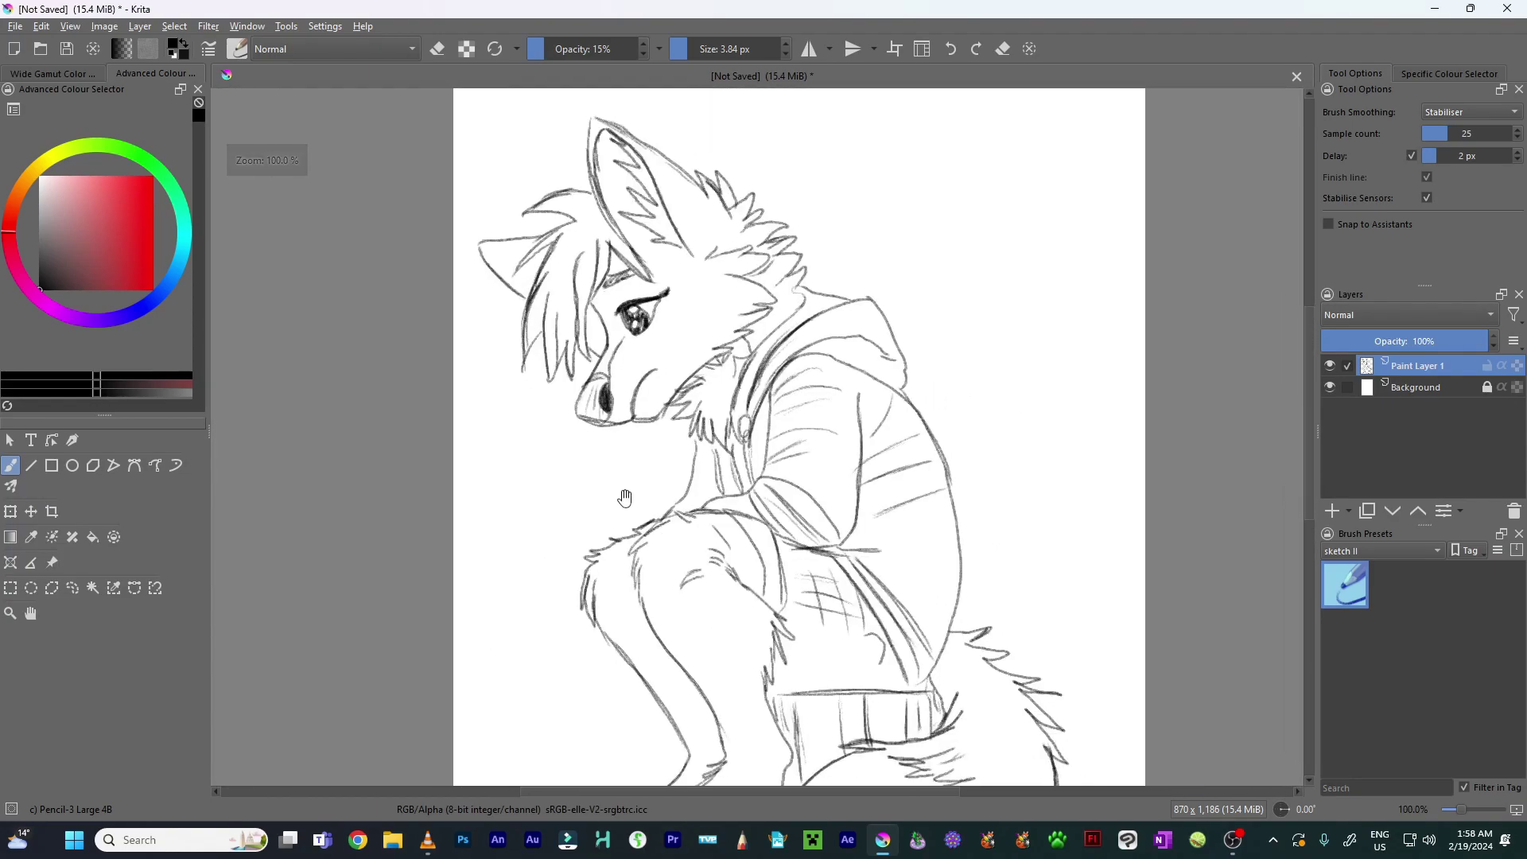
pyautogui.moveTo(617, 528); pyautogui.dragTo(684, 501)
pyautogui.hotkey('ctrl', '+')
pyautogui.hotkey('ctrl', '+')
pyautogui.hotkey('ctrl', '+')
pyautogui.moveTo(689, 265)
pyautogui.mouseDown()
pyautogui.moveTo(680, 338)
pyautogui.moveTo(631, 436)
pyautogui.moveTo(692, 357)
pyautogui.moveTo(632, 432)
pyautogui.moveTo(645, 463)
pyautogui.moveTo(715, 342)
pyautogui.moveTo(641, 461)
pyautogui.mouseUp()
pyautogui.press('/')
pyautogui.press('e')
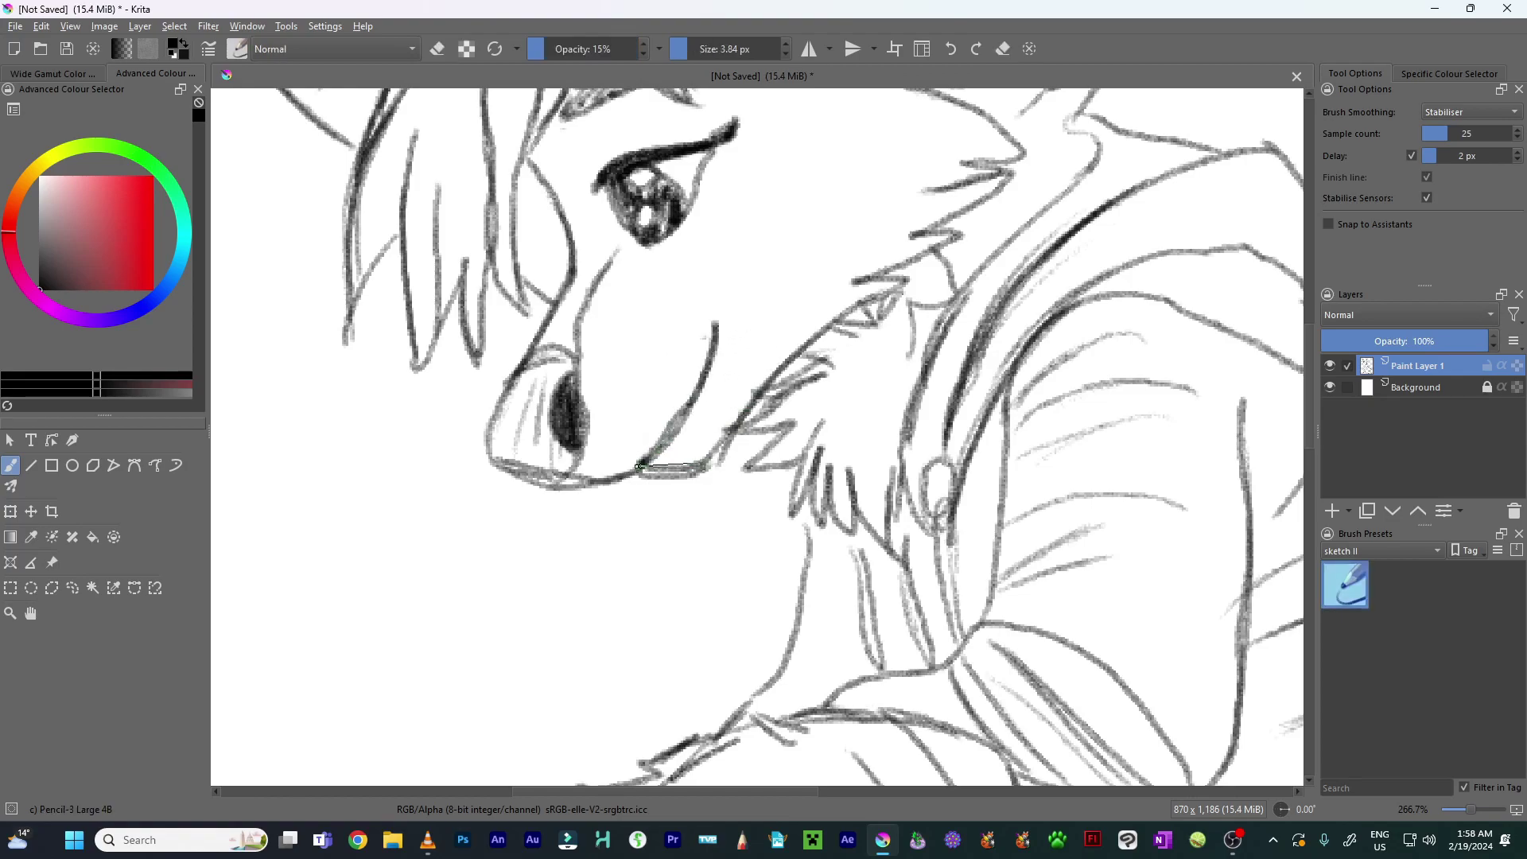
pyautogui.press('-')
pyautogui.press('-')
pyautogui.press('-')
pyautogui.moveTo(893, 419); pyautogui.dragTo(777, 448)
pyautogui.press('+')
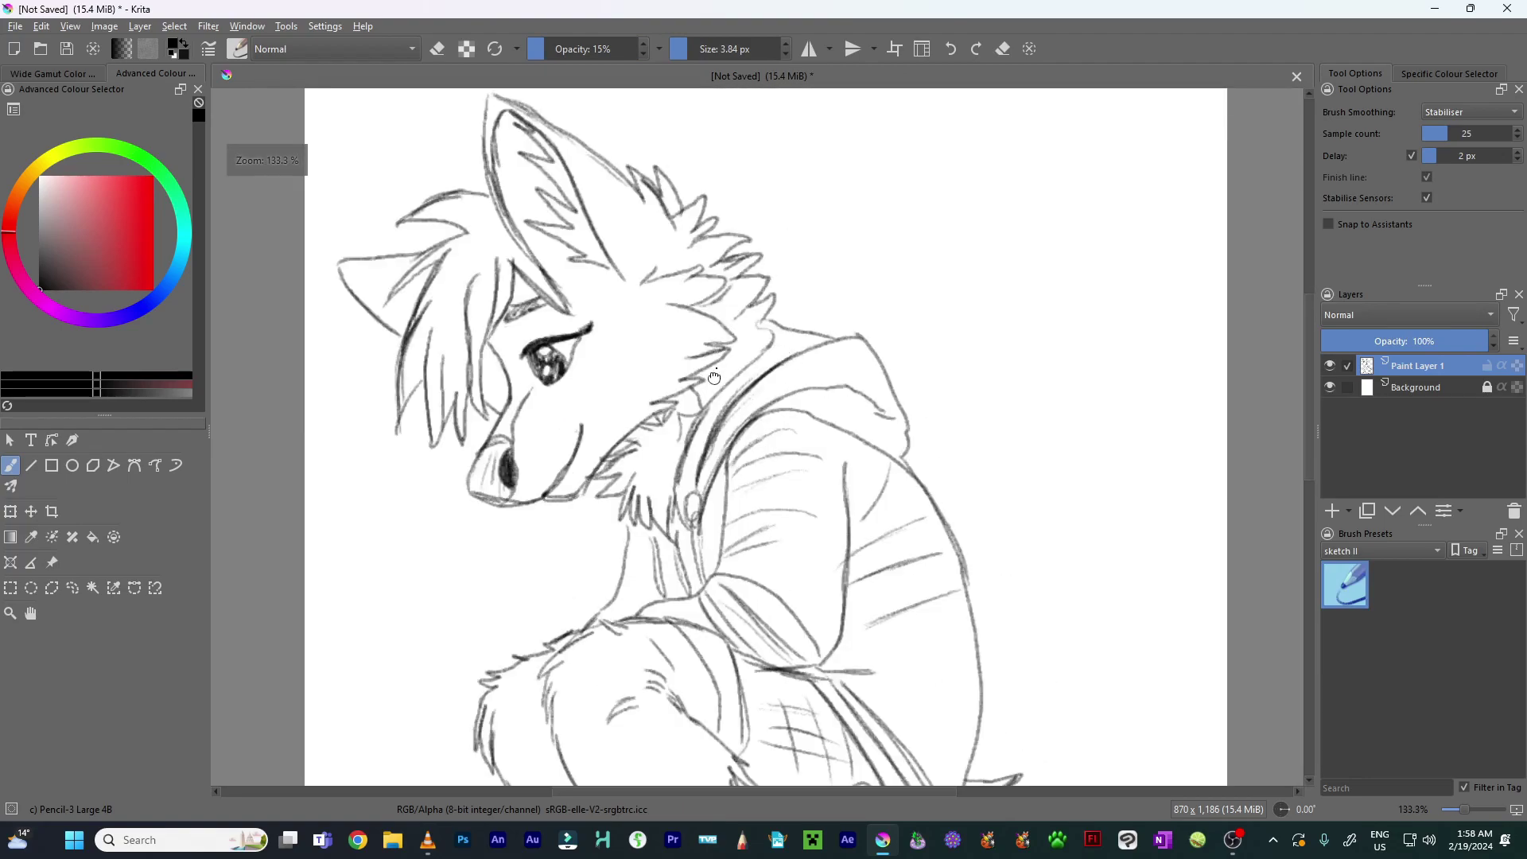
# Draw a wavy thought-bubble outline across the canvas's upper-right corner, above the character's back
pyautogui.moveTo(716, 370); pyautogui.dragTo(695, 425)
pyautogui.moveTo(887, 238); pyautogui.dragTo(724, 430)
pyautogui.moveTo(614, 246)
pyautogui.mouseDown()
pyautogui.moveTo(682, 351)
pyautogui.moveTo(1046, 499)
pyautogui.mouseUp()
# Start handwriting "I HAV" at the top of the thought bubble and undo the latest strokes
pyautogui.moveTo(724, 248); pyautogui.dragTo(707, 322)
pyautogui.moveTo(770, 247)
pyautogui.mouseDown()
pyautogui.moveTo(755, 325)
pyautogui.moveTo(784, 288)
pyautogui.moveTo(824, 311)
pyautogui.mouseUp()
pyautogui.moveTo(824, 310)
pyautogui.mouseDown()
pyautogui.moveTo(856, 267)
pyautogui.moveTo(839, 285)
pyautogui.moveTo(895, 262)
pyautogui.moveTo(871, 307)
pyautogui.moveTo(938, 306)
pyautogui.mouseUp()
pyautogui.moveTo(733, 380); pyautogui.dragTo(812, 374)
pyautogui.hotkey('ctrl', 'z')
pyautogui.hotkey('ctrl', 'z')
pyautogui.hotkey('ctrl', 'z')
pyautogui.hotkey('ctrl', 'z')
pyautogui.hotkey('ctrl', 'z')
pyautogui.hotkey('ctrl', 'z')
pyautogui.hotkey('ctrl', 'z')
pyautogui.hotkey('ctrl', 'z')
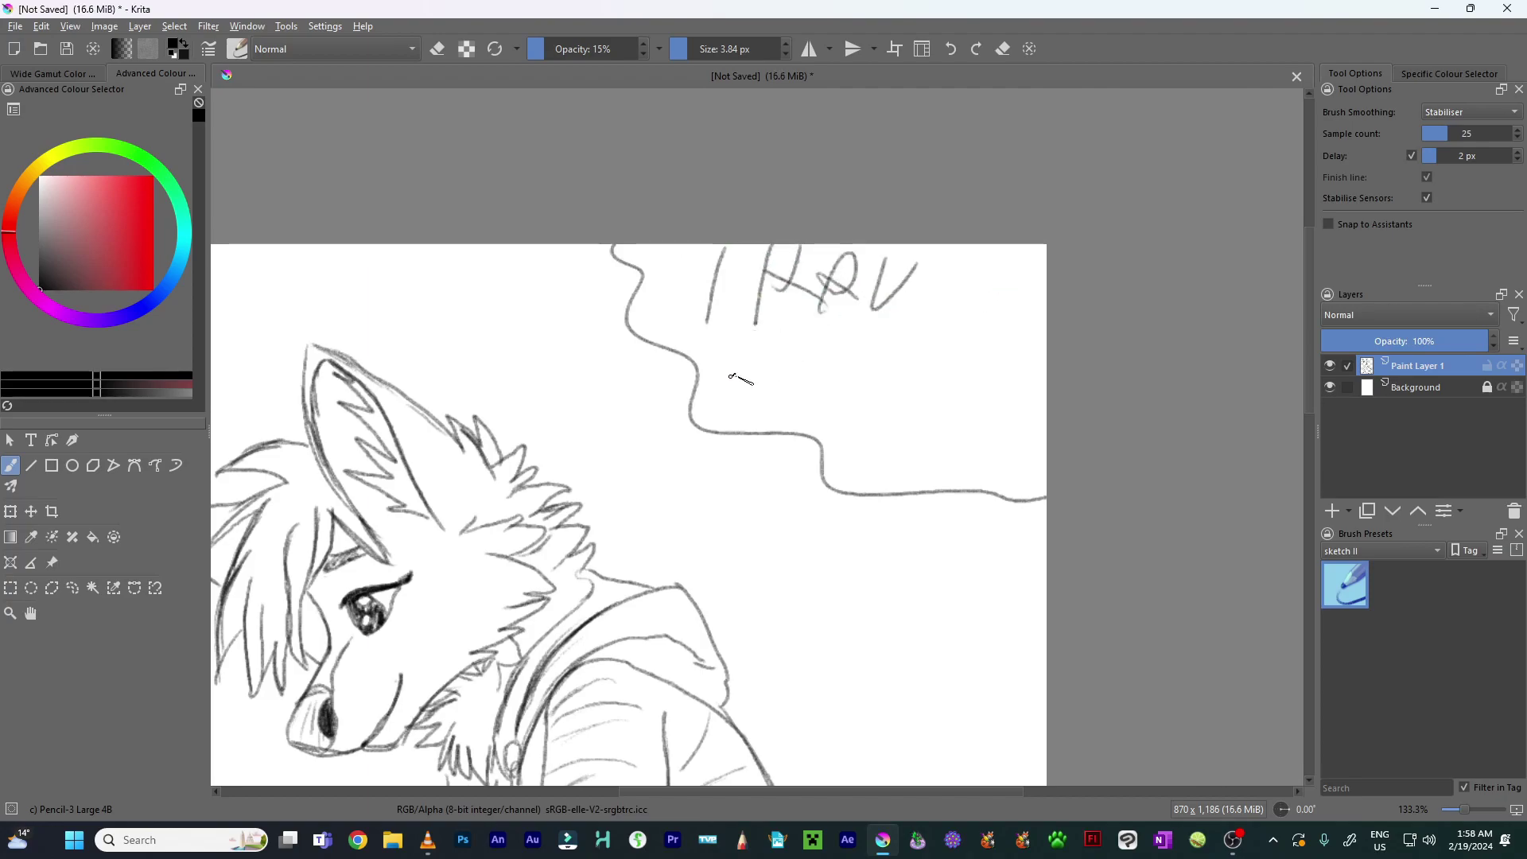
# Complete the handwritten thought-bubble text so that it reads "I HAVE NEW FRIEND" over three lines
pyautogui.moveTo(803, 247)
pyautogui.mouseDown()
pyautogui.moveTo(783, 311)
pyautogui.moveTo(783, 282)
pyautogui.moveTo(861, 305)
pyautogui.mouseUp()
pyautogui.moveTo(827, 289)
pyautogui.mouseDown()
pyautogui.moveTo(886, 278)
pyautogui.moveTo(972, 309)
pyautogui.mouseUp()
pyautogui.moveTo(733, 383)
pyautogui.mouseDown()
pyautogui.moveTo(793, 326)
pyautogui.moveTo(821, 379)
pyautogui.moveTo(863, 394)
pyautogui.moveTo(884, 347)
pyautogui.mouseUp()
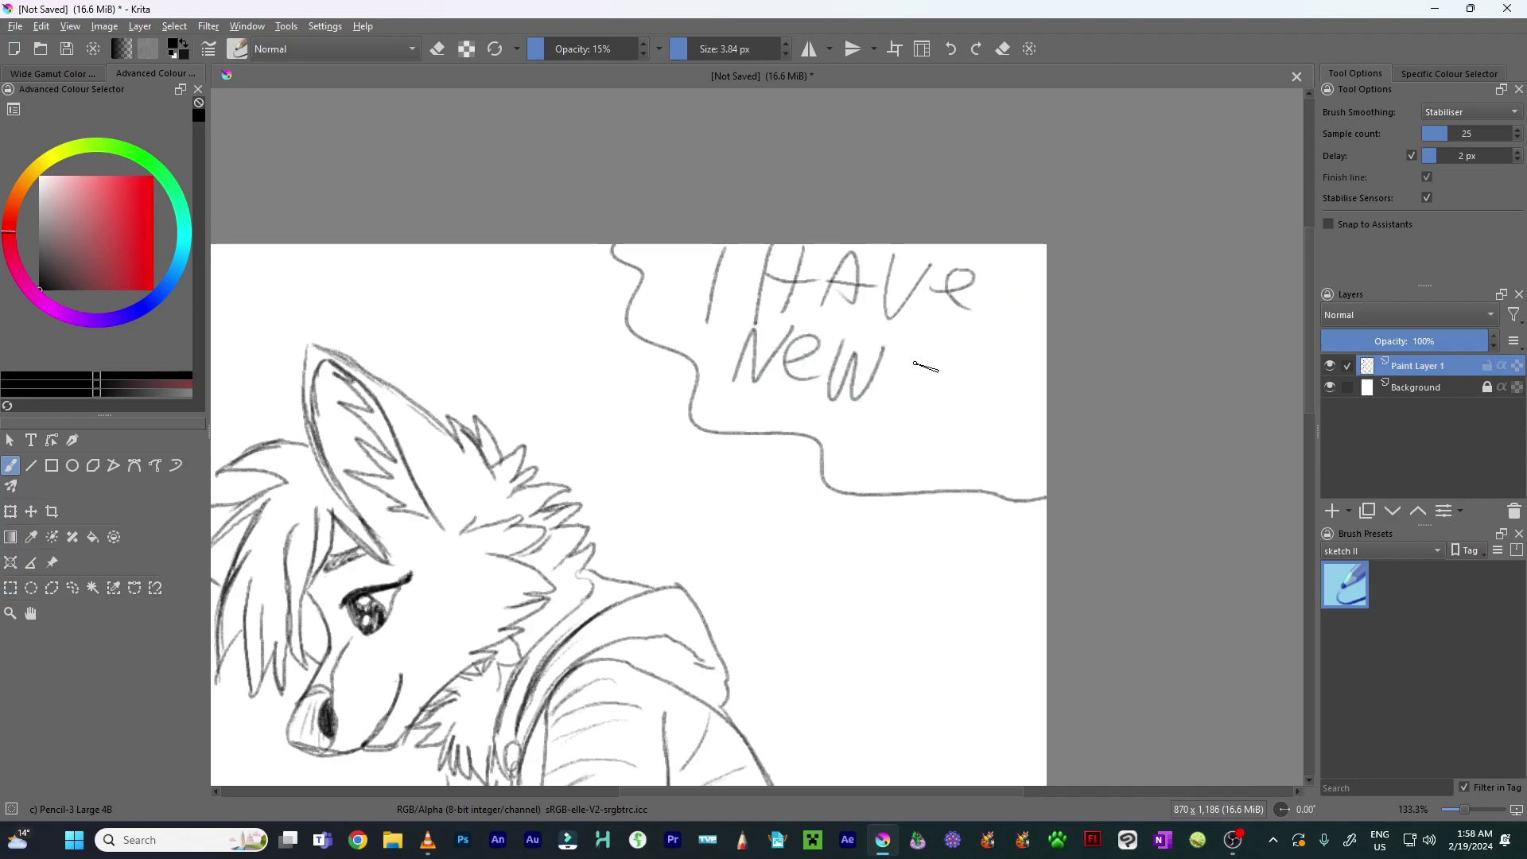
pyautogui.moveTo(845, 446)
pyautogui.mouseDown()
pyautogui.moveTo(879, 408)
pyautogui.moveTo(869, 427)
pyautogui.moveTo(892, 441)
pyautogui.moveTo(937, 436)
pyautogui.moveTo(957, 411)
pyautogui.moveTo(968, 443)
pyautogui.mouseUp()
pyautogui.moveTo(994, 410); pyautogui.dragTo(1036, 415)
# Draw a trail of small ovals from the character's muzzle up to the thought bubble
pyautogui.hotkey('ctrl', '-')
pyautogui.hotkey('ctrl', '-')
pyautogui.moveTo(888, 436)
pyautogui.mouseDown()
pyautogui.moveTo(924, 374)
pyautogui.moveTo(874, 340)
pyautogui.moveTo(904, 340)
pyautogui.mouseUp()
pyautogui.scroll(2, 923, 373)
pyautogui.moveTo(832, 380); pyautogui.dragTo(713, 448)
pyautogui.moveTo(555, 488); pyautogui.dragTo(626, 442)
pyautogui.moveTo(743, 429)
pyautogui.mouseDown()
pyautogui.moveTo(713, 440)
pyautogui.moveTo(606, 500)
pyautogui.mouseUp()
pyautogui.moveTo(644, 396); pyautogui.dragTo(654, 389)
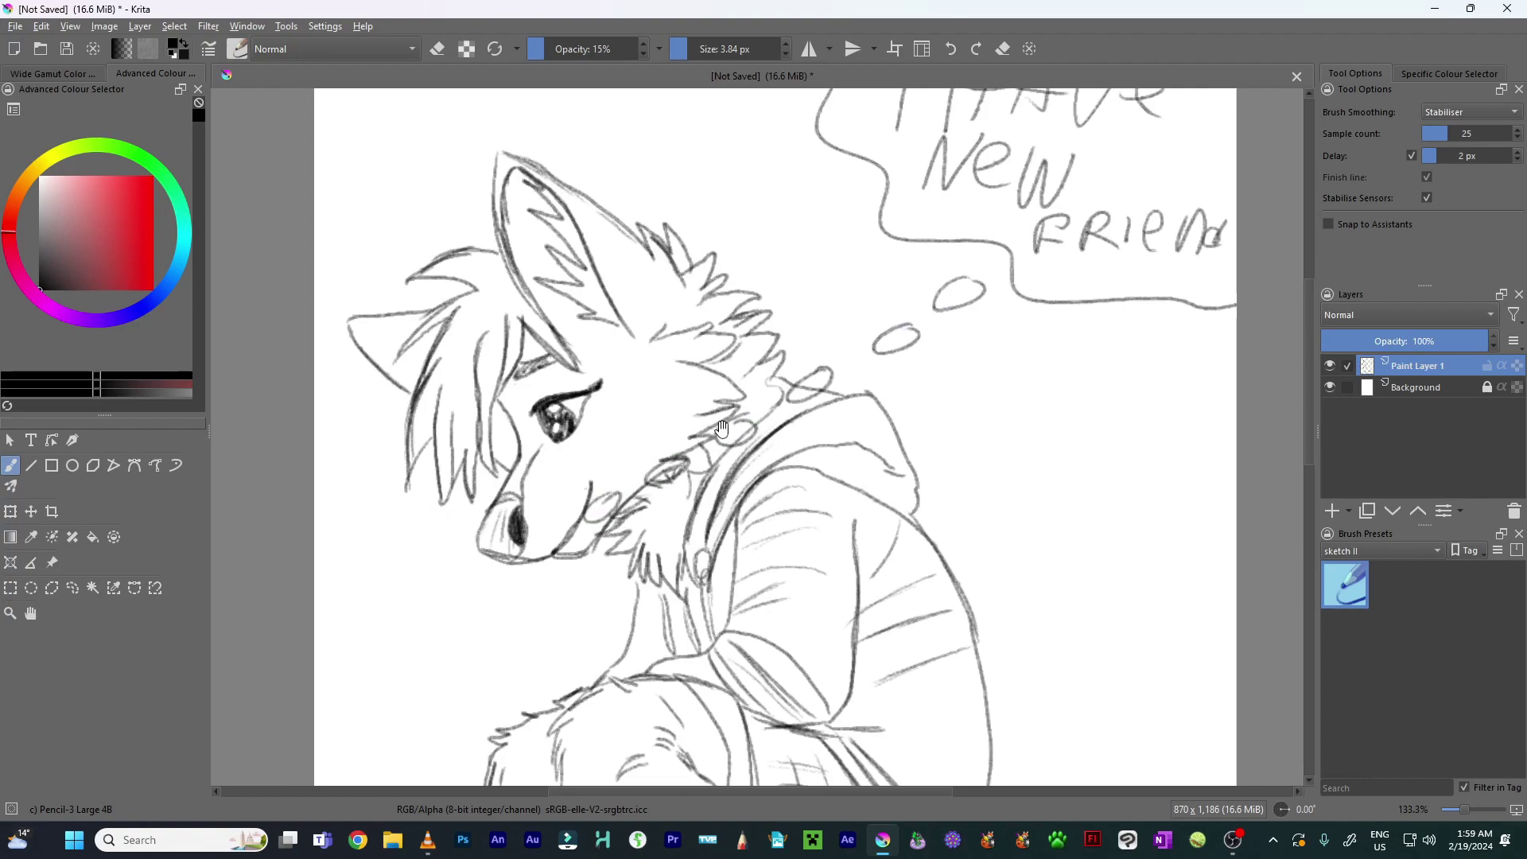
pyautogui.scroll(-2, 700, 414)
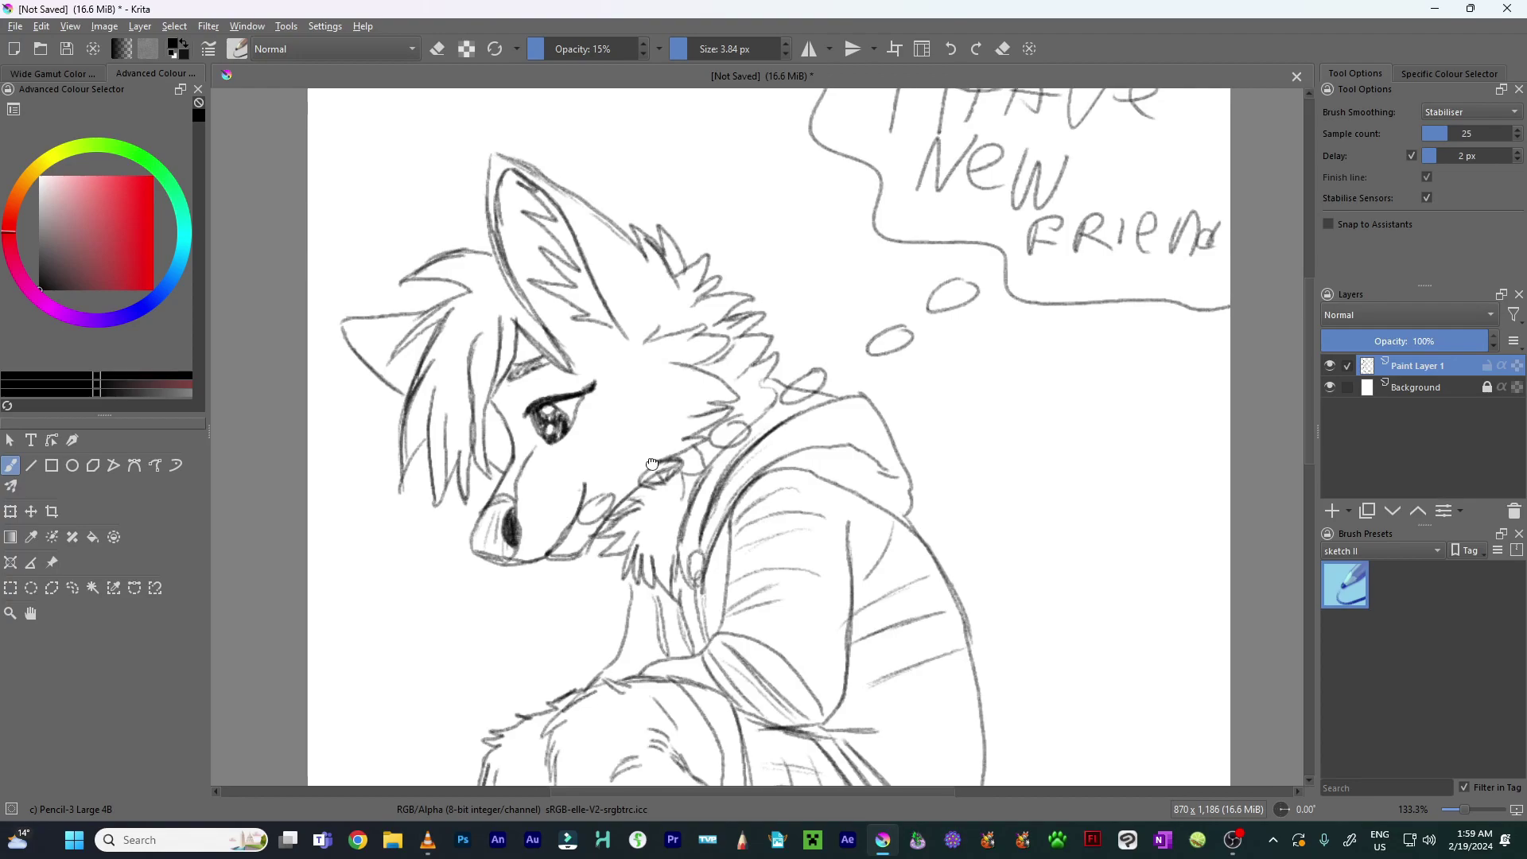
pyautogui.hotkey('ctrl', '-')
pyautogui.moveTo(539, 522); pyautogui.dragTo(575, 481)
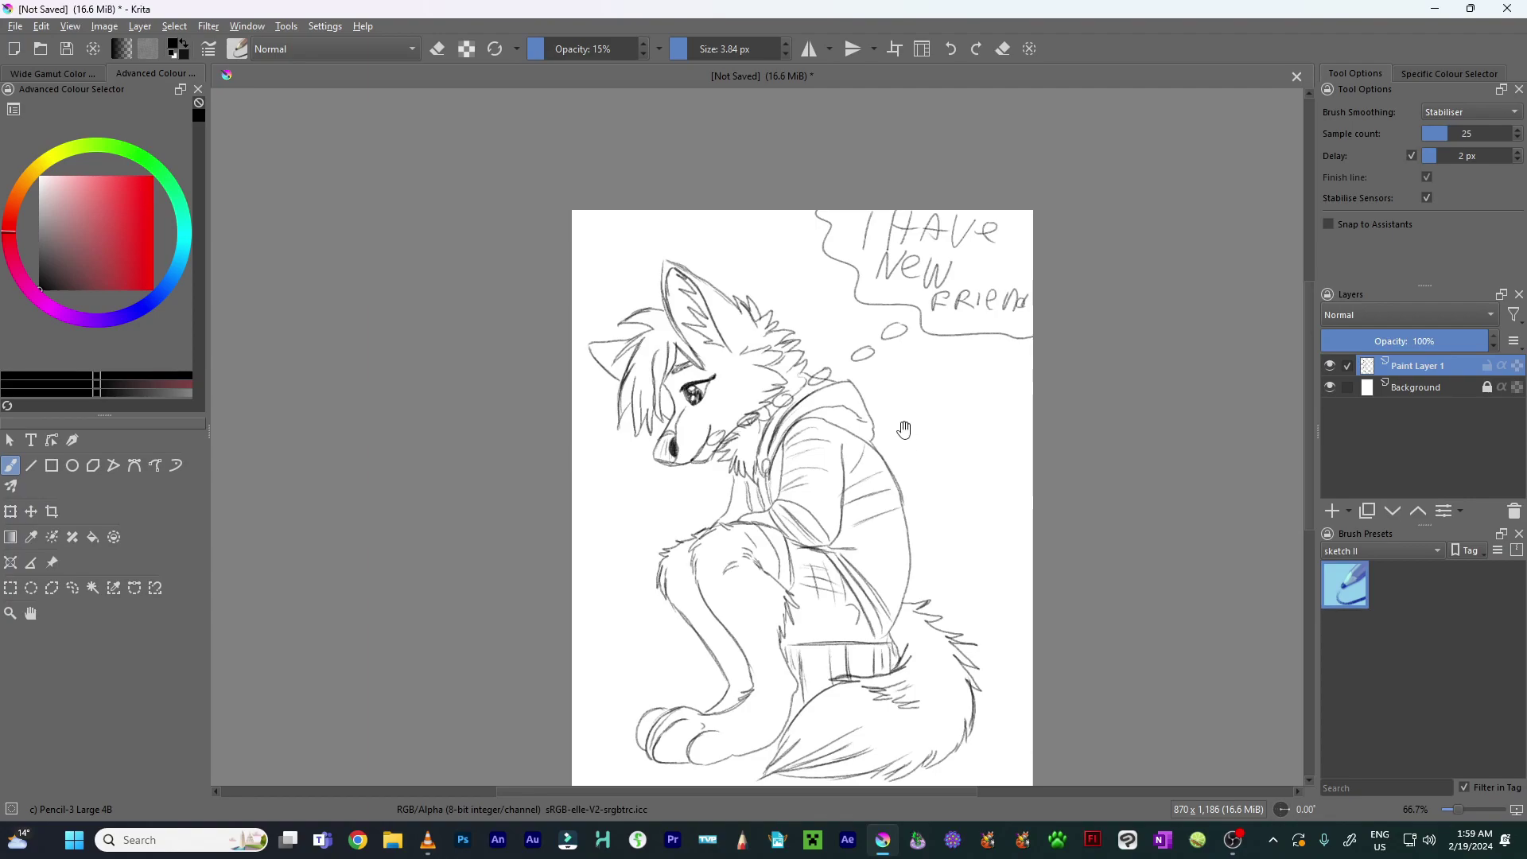
pyautogui.moveTo(903, 434); pyautogui.dragTo(863, 388)
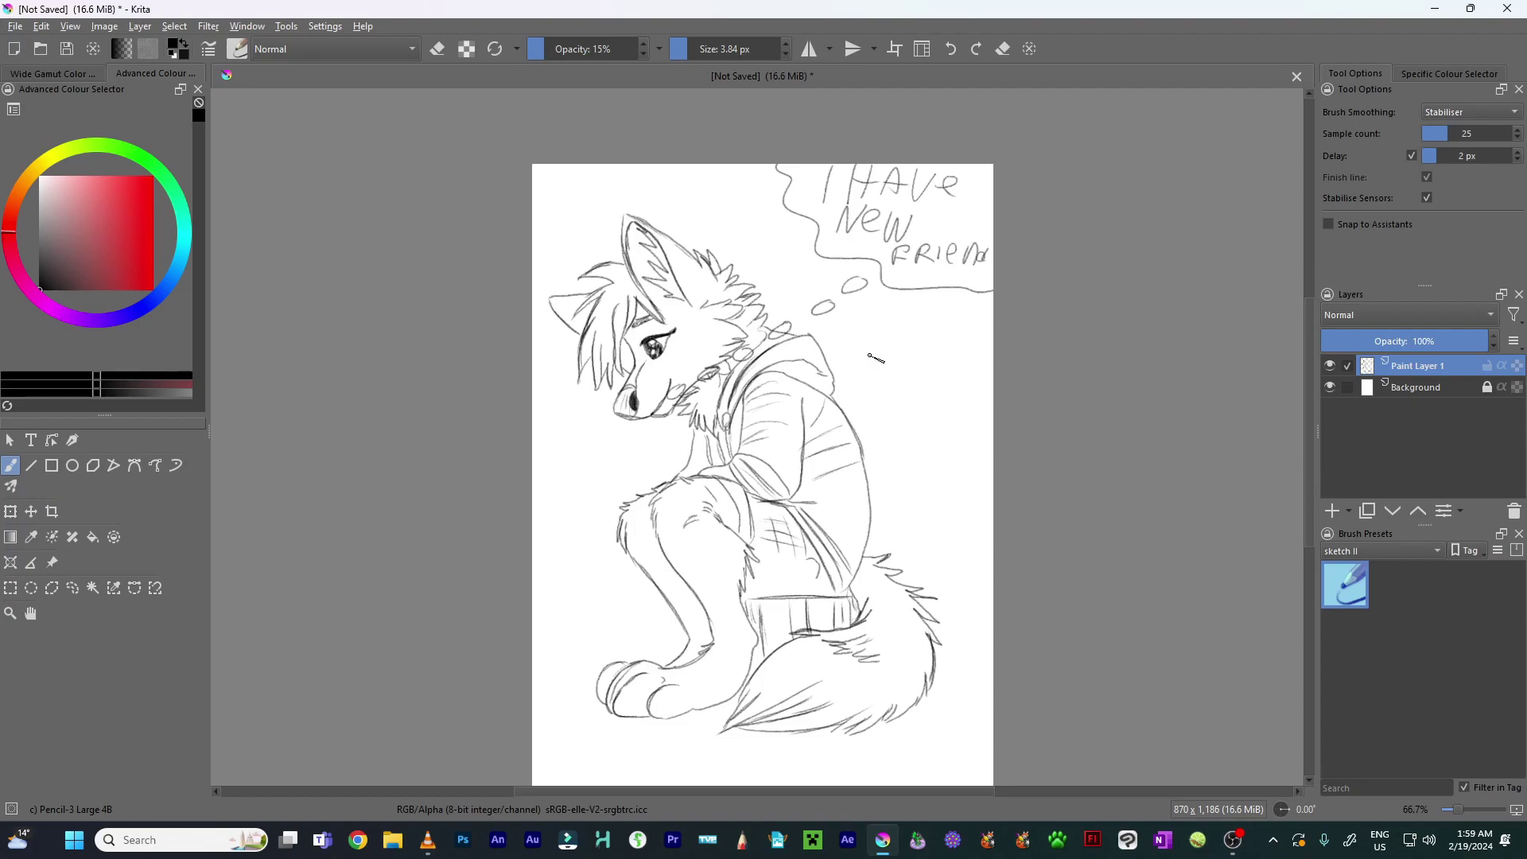
# Undo the oval trail, the "I HAVE NEW FRIEND" lettering and the thought-bubble outline
pyautogui.hotkey('ctrl', 'z')
pyautogui.hotkey('ctrl', 'z')
pyautogui.hotkey('ctrl', 'z')
pyautogui.hotkey('ctrl', 'z')
pyautogui.hotkey('ctrl', 'z')
pyautogui.hotkey('ctrl', 'z')
pyautogui.hotkey('ctrl', 'z')
pyautogui.hotkey('ctrl', 'z')
pyautogui.hotkey('ctrl', 'z')
pyautogui.hotkey('ctrl', 'z')
pyautogui.hotkey('ctrl', 'z')
pyautogui.hotkey('ctrl', 'z')
pyautogui.hotkey('ctrl', 'z')
pyautogui.hotkey('ctrl', 'z')
pyautogui.hotkey('ctrl', 'z')
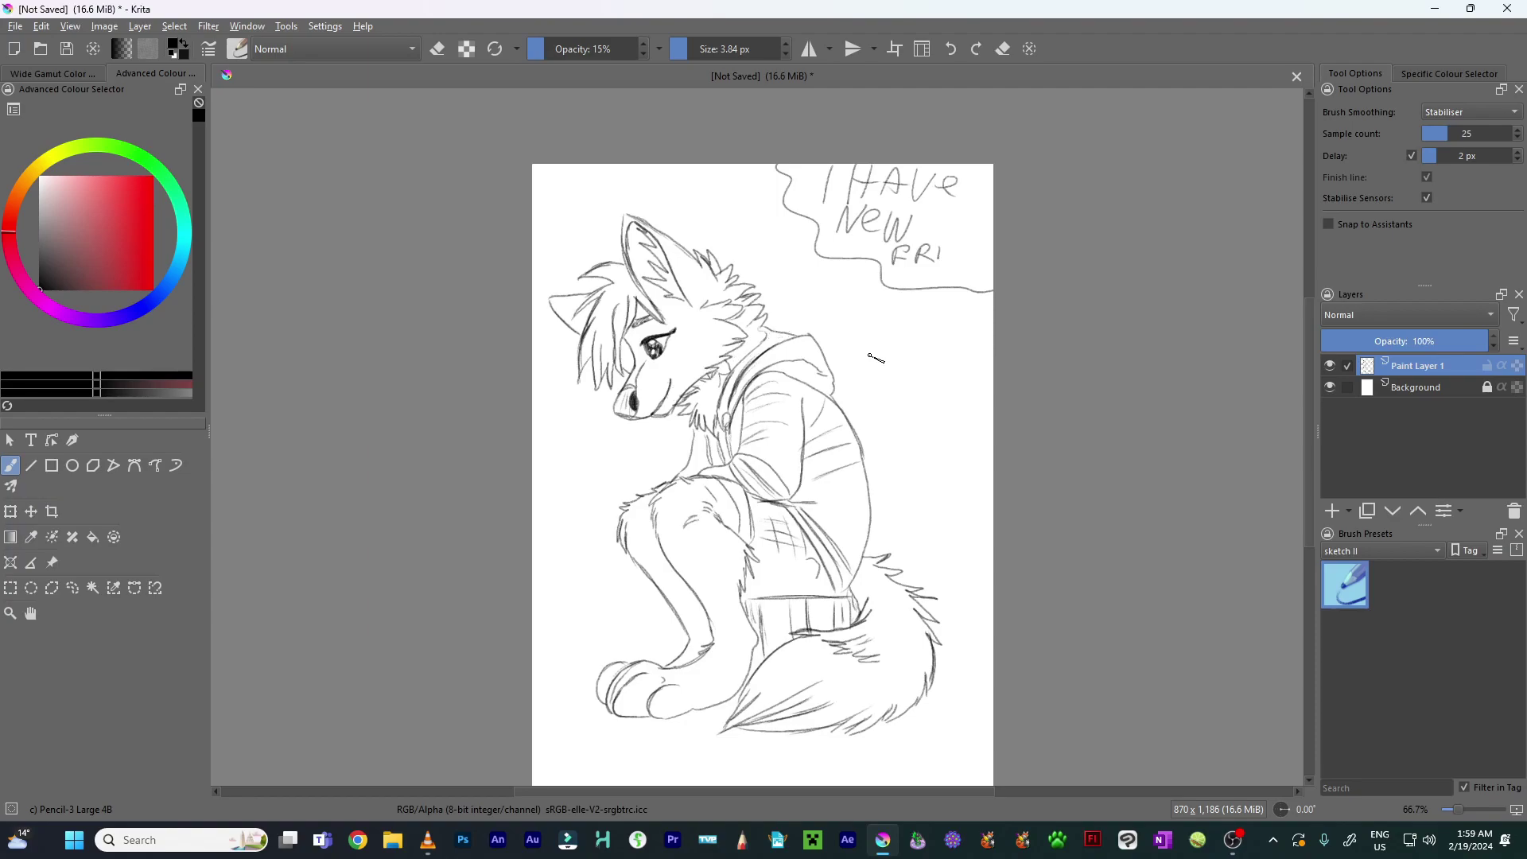
pyautogui.hotkey('ctrl', 'z')
pyautogui.hotkey('ctrl', 'z')
pyautogui.hotkey('ctrl', 'z')
pyautogui.hotkey('ctrl', 'z')
pyautogui.hotkey('ctrl', 'z')
pyautogui.hotkey('ctrl', 'z')
pyautogui.hotkey('ctrl', 'z')
pyautogui.hotkey('ctrl', 'z')
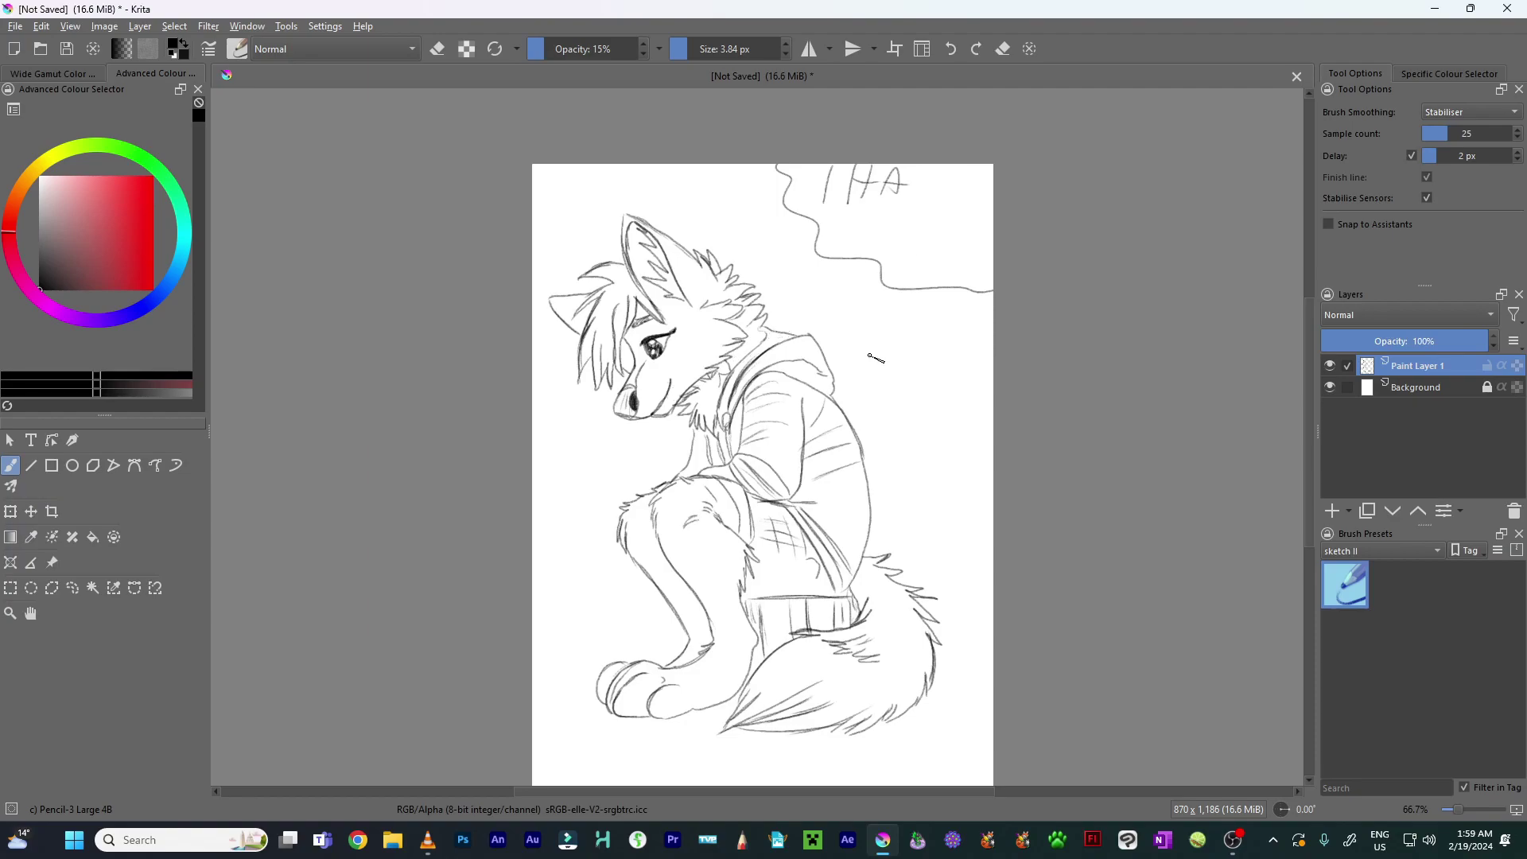
pyautogui.hotkey('ctrl', 'z')
pyautogui.hotkey('ctrl', 'z')
pyautogui.hotkey('ctrl', 'z')
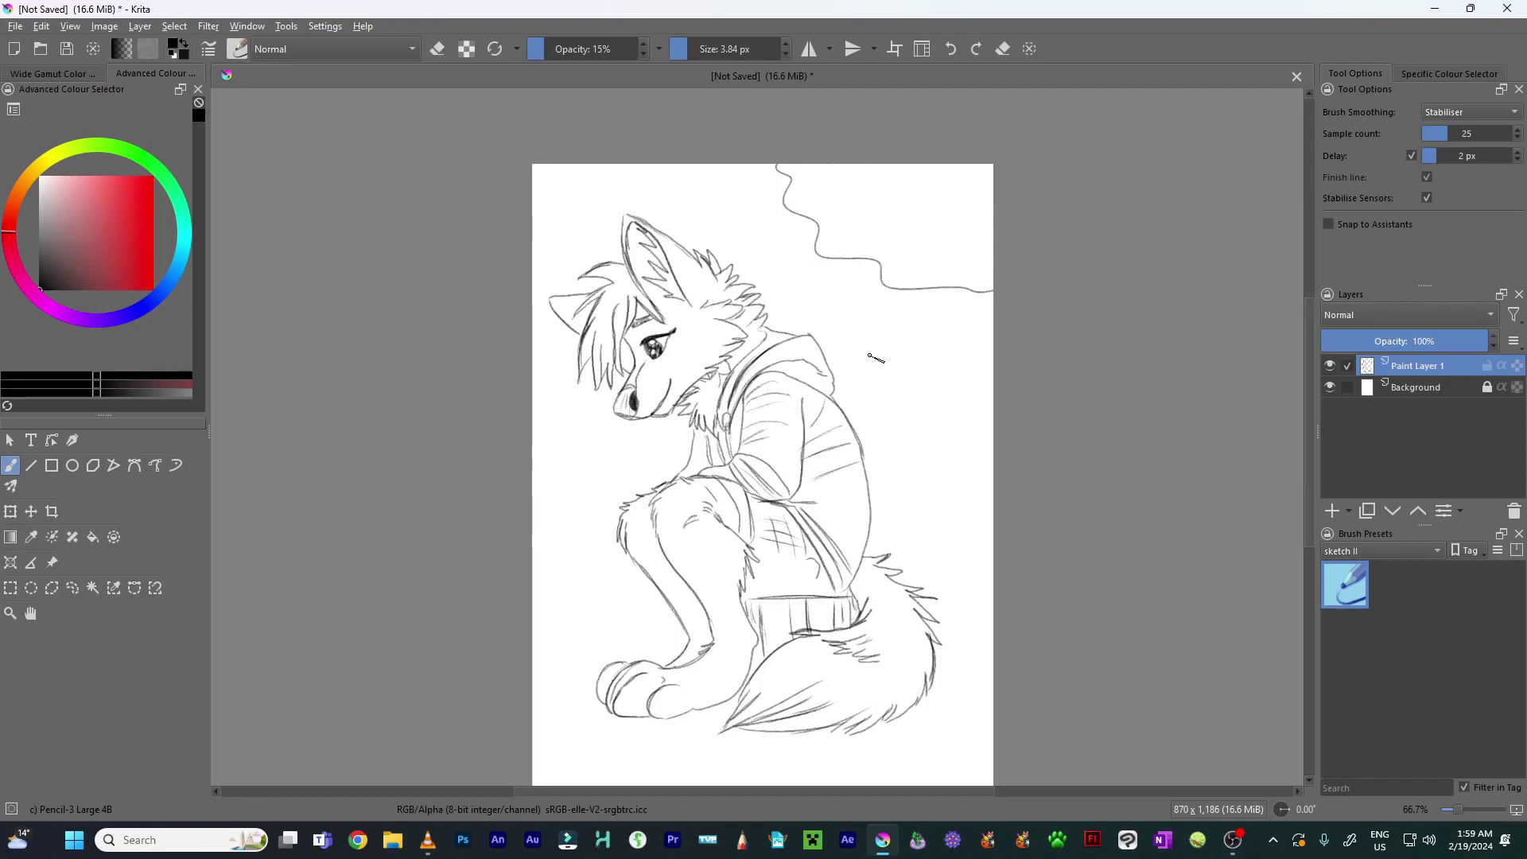
pyautogui.hotkey('ctrl', 'z')
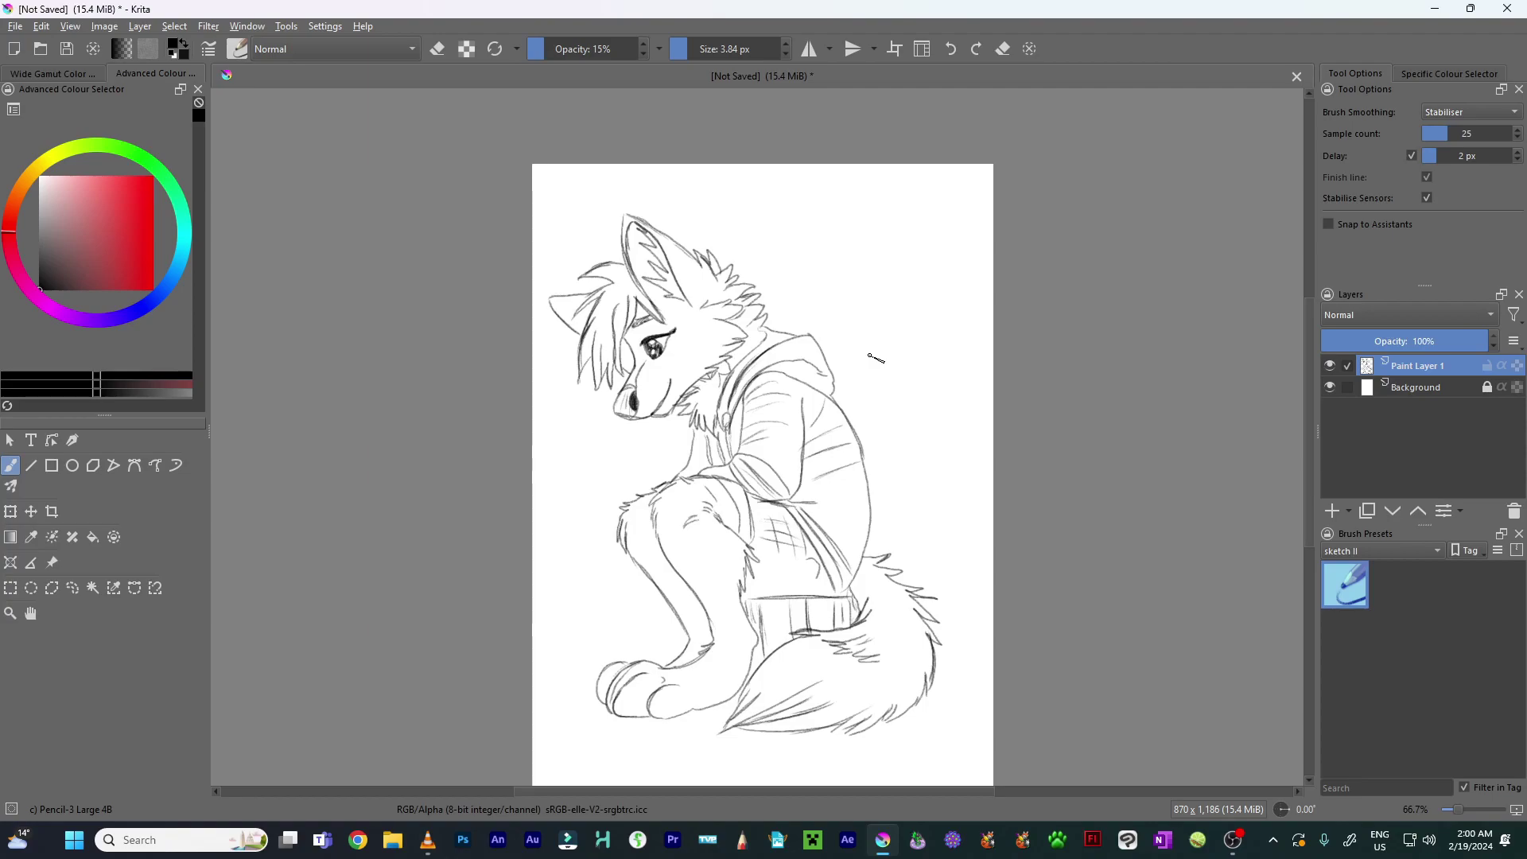
# Erase the curved mouth line that rises from the mouth corner across the character's muzzle
pyautogui.hotkey('ctrl', '+')
pyautogui.hotkey('ctrl', '+')
pyautogui.moveTo(530, 483); pyautogui.dragTo(632, 564)
pyautogui.hotkey('ctrl', '+')
pyautogui.hotkey('ctrl', '+')
pyautogui.moveTo(587, 461); pyautogui.dragTo(645, 455)
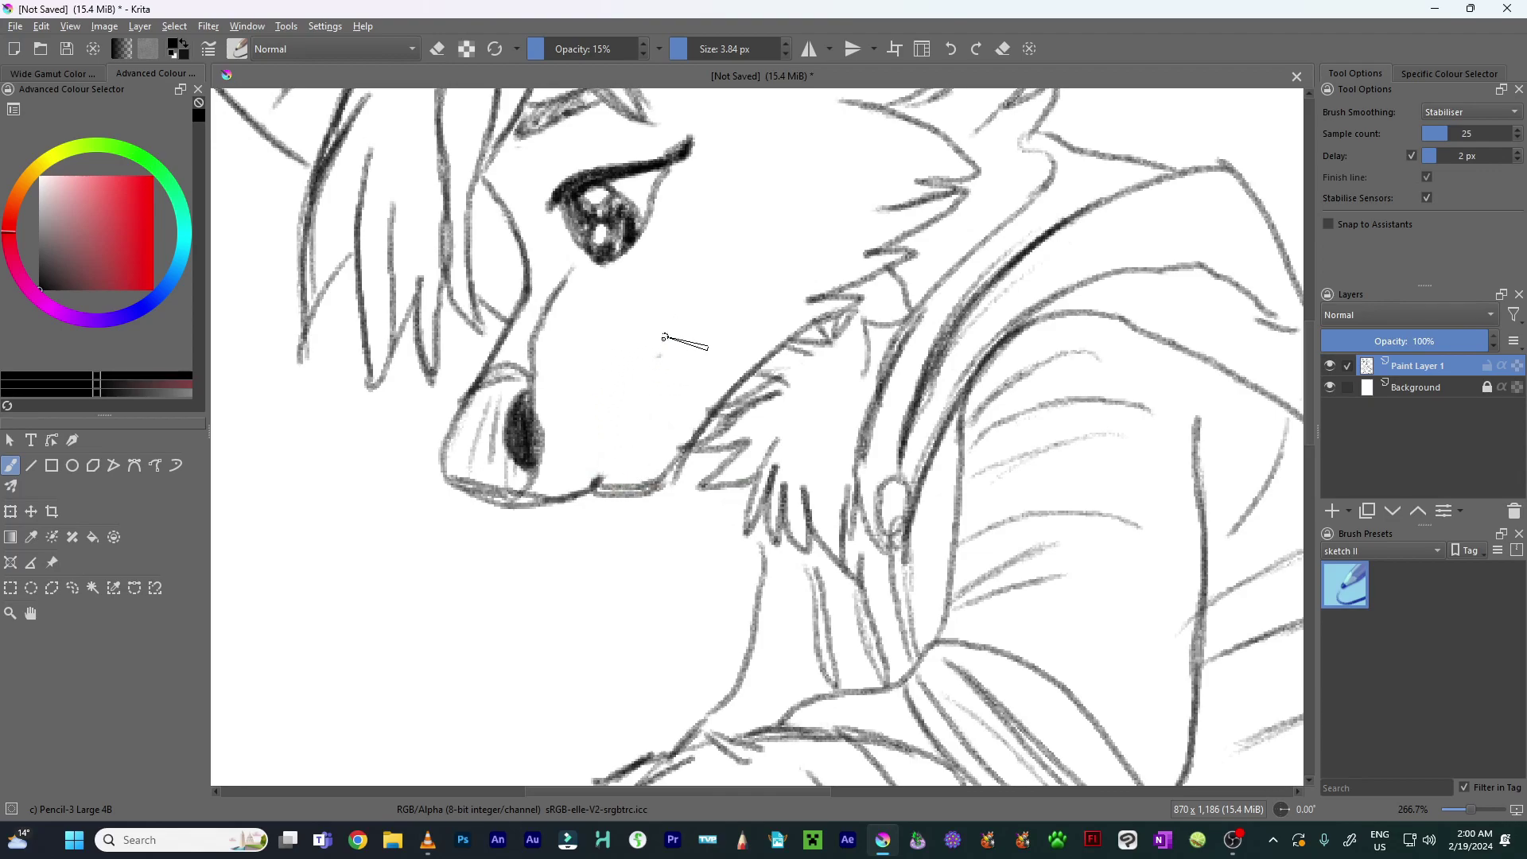
# Try redrawing the mouth line upward from the mouth corner across the cheek
pyautogui.moveTo(682, 363); pyautogui.dragTo(701, 394)
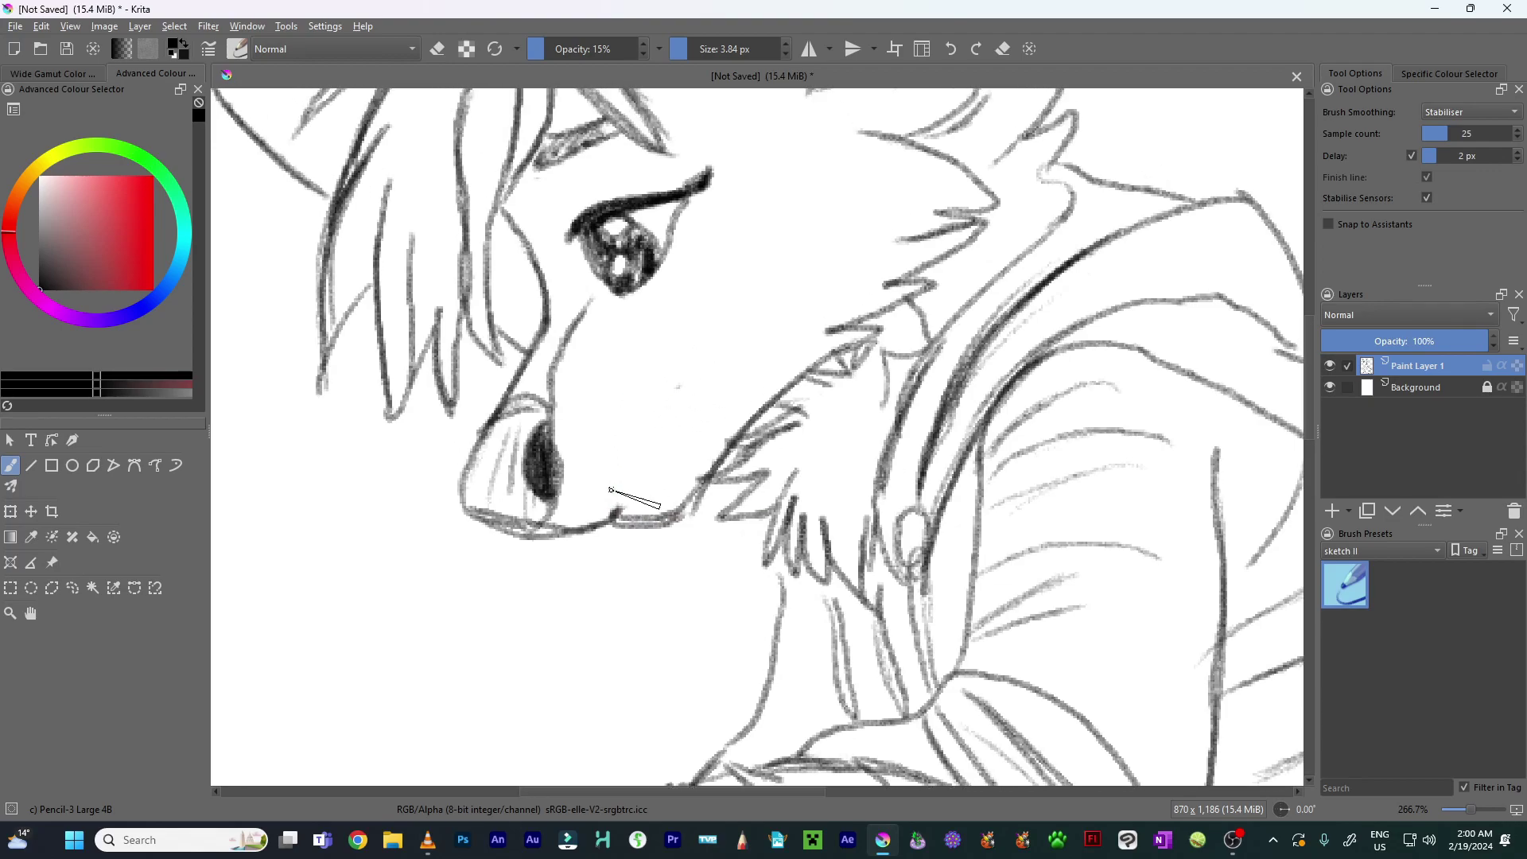
pyautogui.moveTo(607, 506)
pyautogui.mouseDown()
pyautogui.moveTo(649, 476)
pyautogui.moveTo(606, 475)
pyautogui.moveTo(707, 409)
pyautogui.mouseUp()
pyautogui.hotkey('ctrl', 'z')
pyautogui.moveTo(616, 506)
pyautogui.mouseDown()
pyautogui.moveTo(701, 409)
pyautogui.moveTo(743, 401)
pyautogui.moveTo(776, 347)
pyautogui.mouseUp()
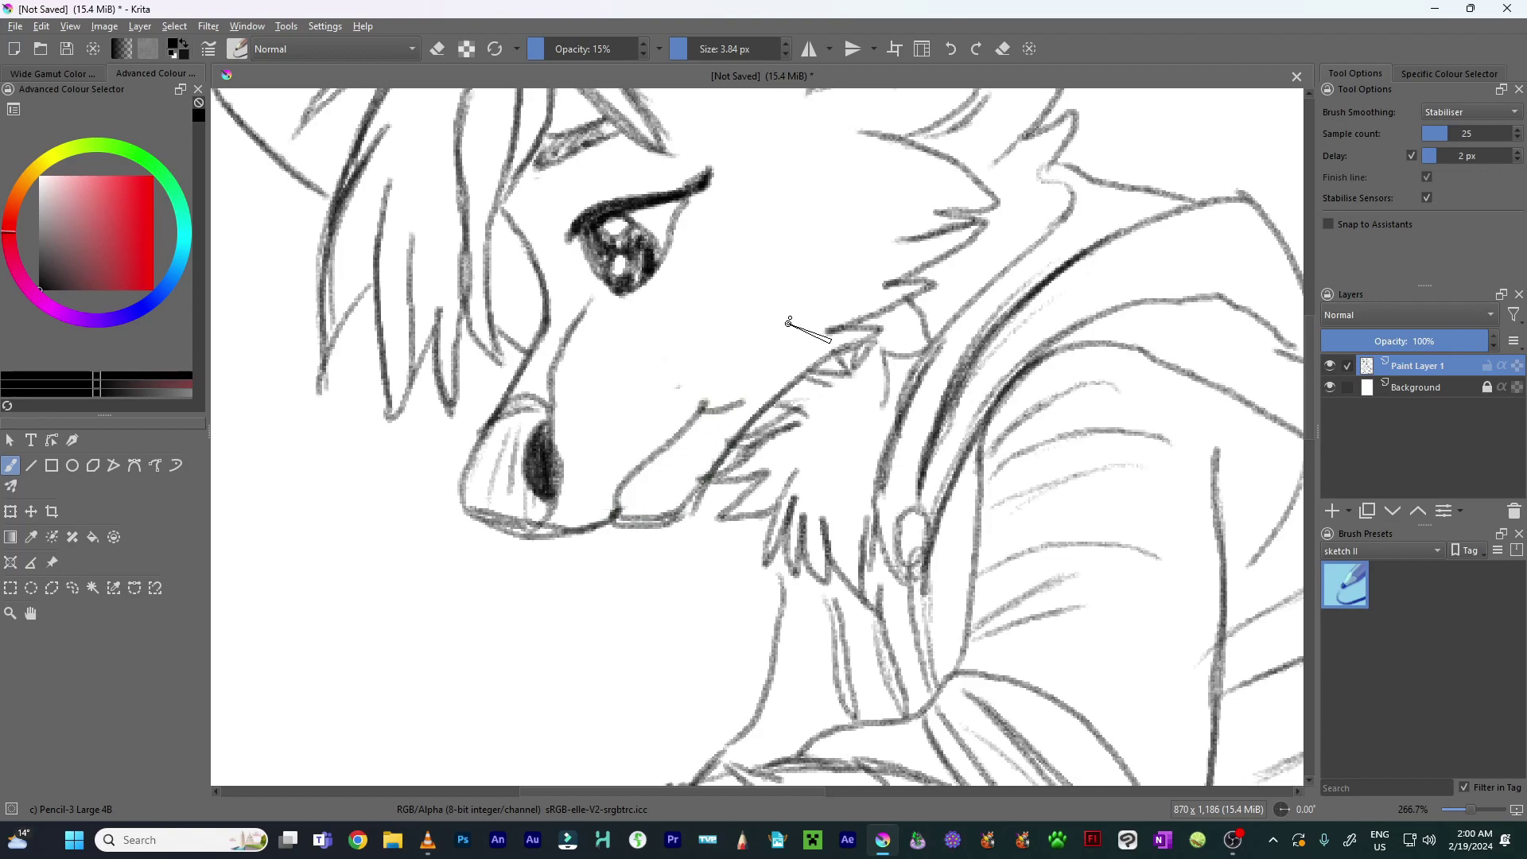
pyautogui.scroll(4, 740, 339)
pyautogui.hotkey('ctrl', 'z')
# Draw a new S-curved mouth line from the mouth corner up onto the cheek, undoing unwanted strokes
pyautogui.moveTo(610, 634)
pyautogui.mouseDown()
pyautogui.moveTo(623, 564)
pyautogui.moveTo(641, 558)
pyautogui.moveTo(606, 552)
pyautogui.moveTo(684, 517)
pyautogui.mouseUp()
pyautogui.hotkey('ctrl', 'z')
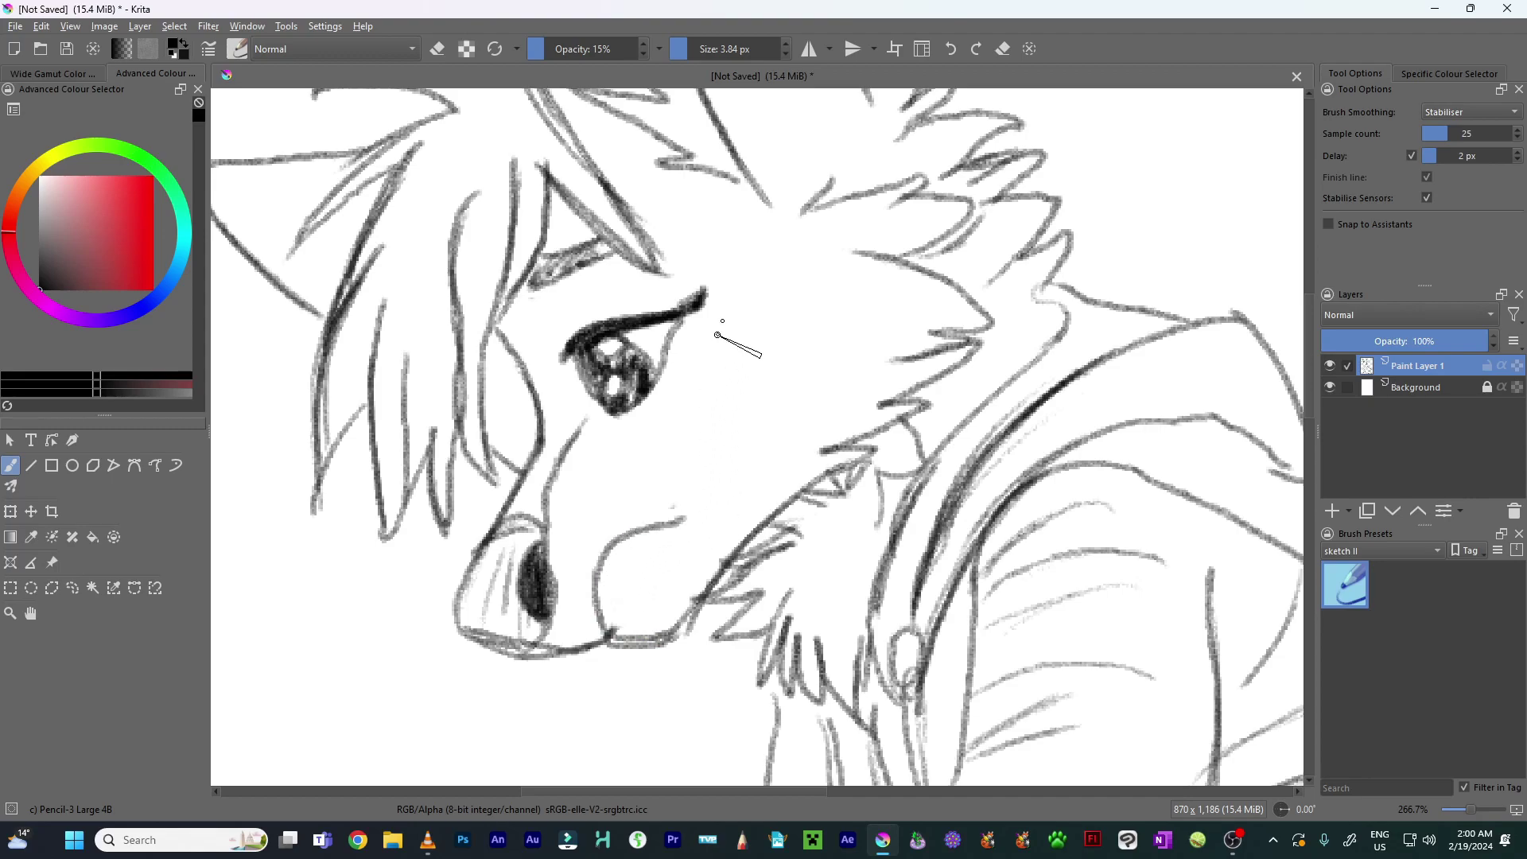
pyautogui.moveTo(707, 305); pyautogui.dragTo(760, 383)
pyautogui.hotkey('ctrl', 'z')
pyautogui.moveTo(657, 715)
pyautogui.mouseDown()
pyautogui.moveTo(660, 663)
pyautogui.moveTo(742, 589)
pyautogui.mouseUp()
pyautogui.moveTo(771, 437); pyautogui.dragTo(788, 475)
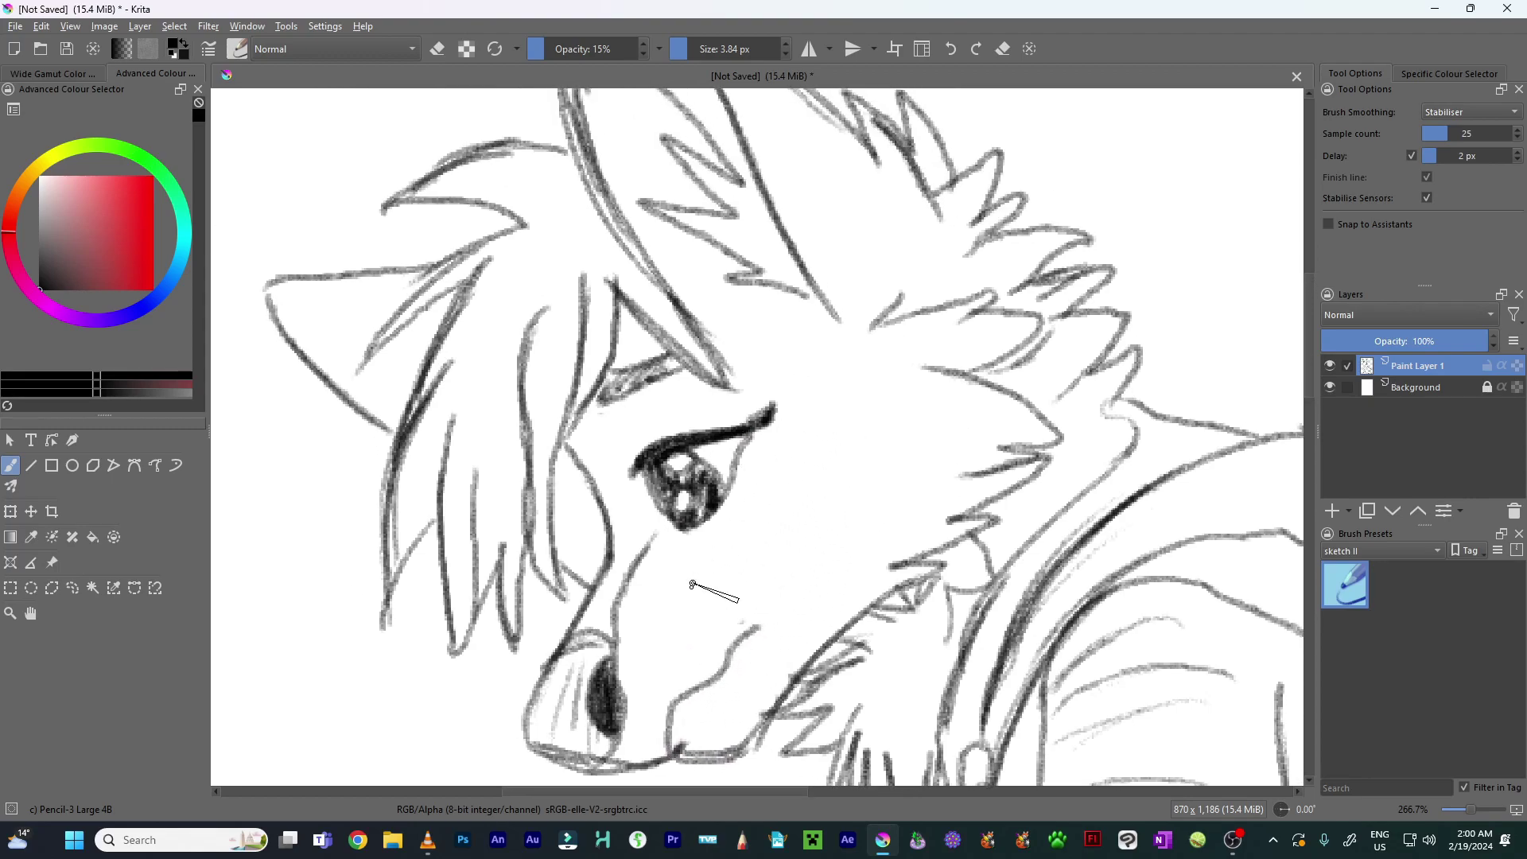
# Draw a steeper upper eyelid line slanting across the eye, and erase the front part of the old thick lid above it
pyautogui.moveTo(908, 484); pyautogui.dragTo(912, 467)
pyautogui.moveTo(683, 516); pyautogui.dragTo(677, 524)
pyautogui.moveTo(727, 479); pyautogui.dragTo(764, 471)
pyautogui.hotkey('ctrl', 'z')
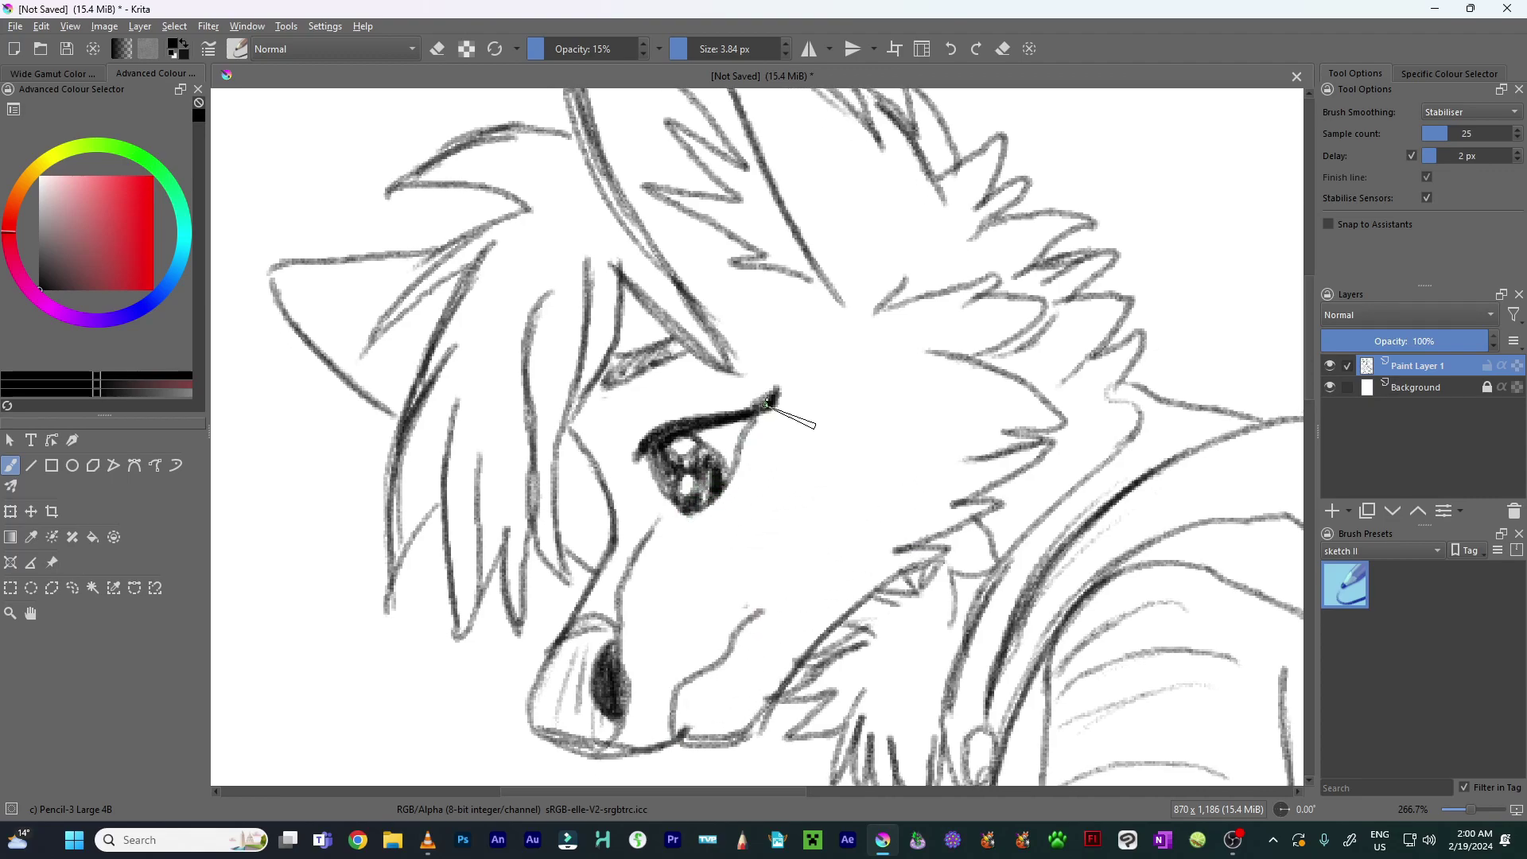
pyautogui.moveTo(657, 486)
pyautogui.mouseDown()
pyautogui.moveTo(645, 513)
pyautogui.moveTo(660, 483)
pyautogui.mouseUp()
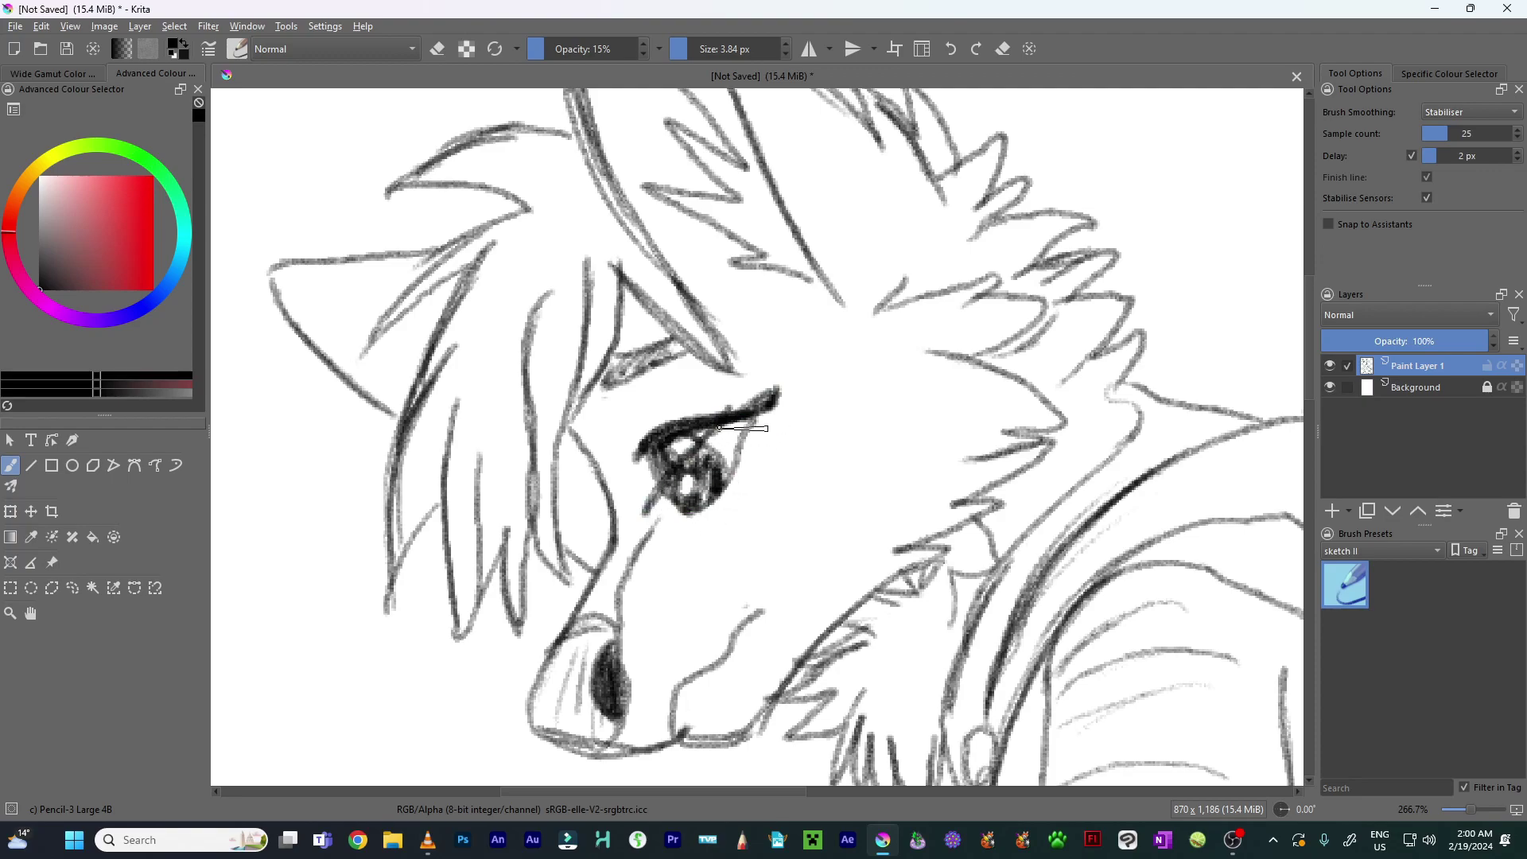
pyautogui.press('e')
pyautogui.moveTo(694, 415); pyautogui.dragTo(664, 453)
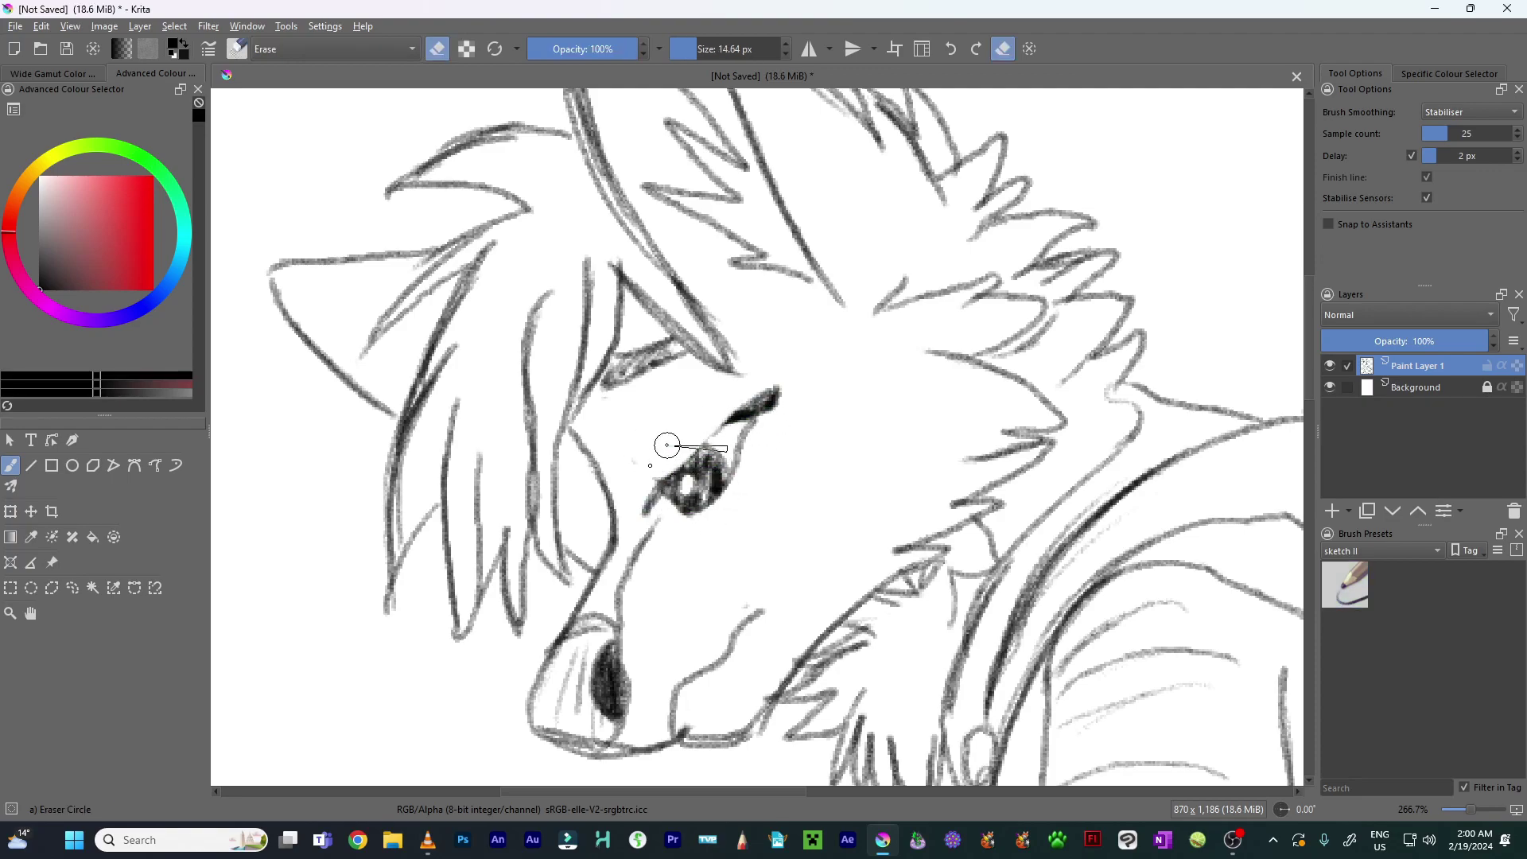
# Examine the altered eye in the context of the face and the whole seated figure
pyautogui.moveTo(805, 520); pyautogui.dragTo(809, 377)
pyautogui.hotkey('ctrl', '-')
pyautogui.hotkey('ctrl', '-')
pyautogui.hotkey('ctrl', '-')
pyautogui.hotkey('ctrl', '-')
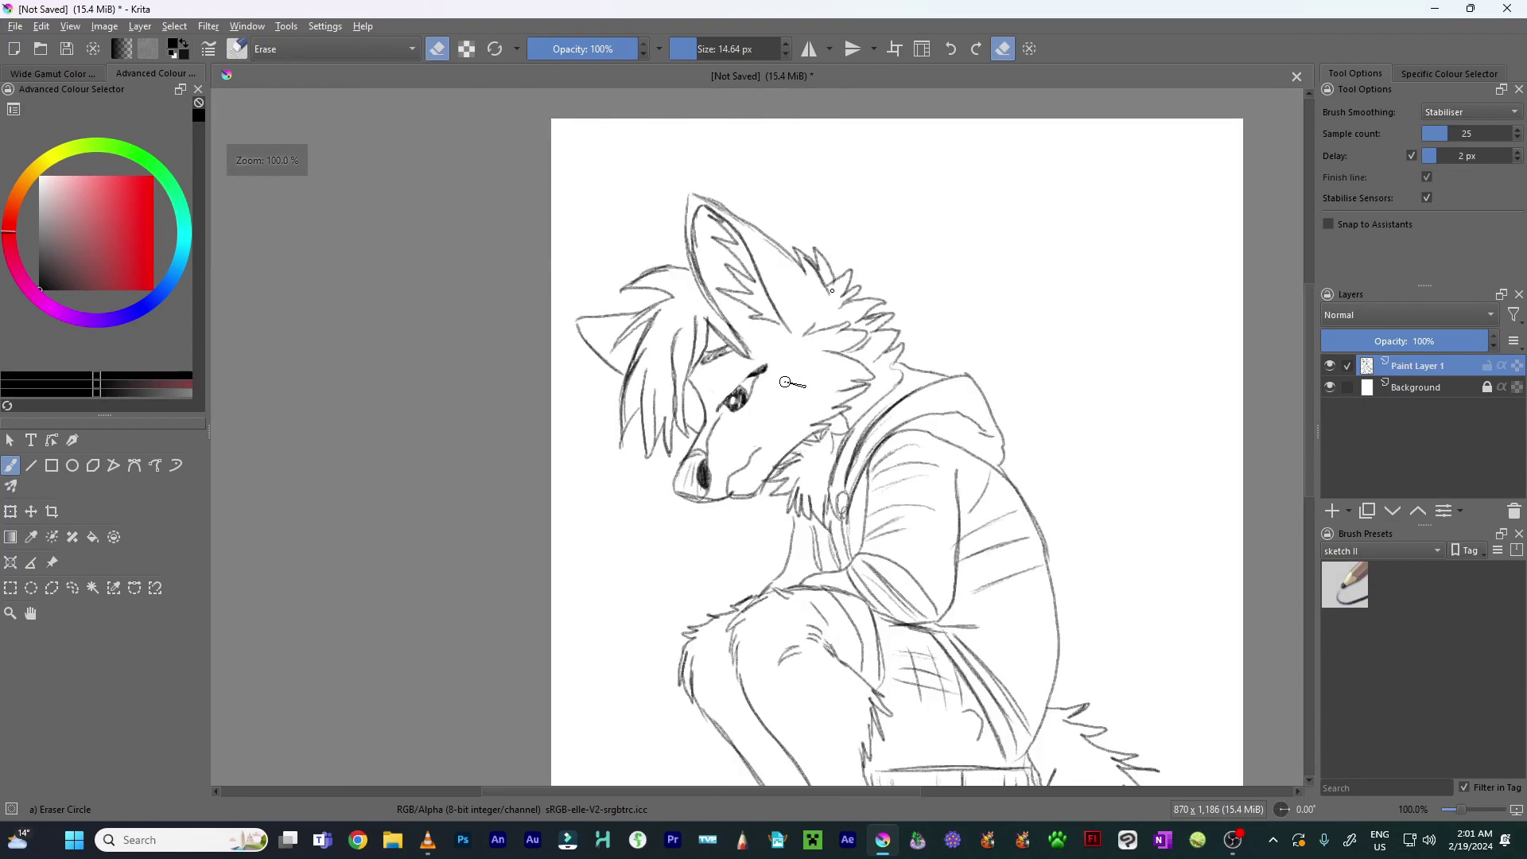
pyautogui.hotkey('ctrl', '+')
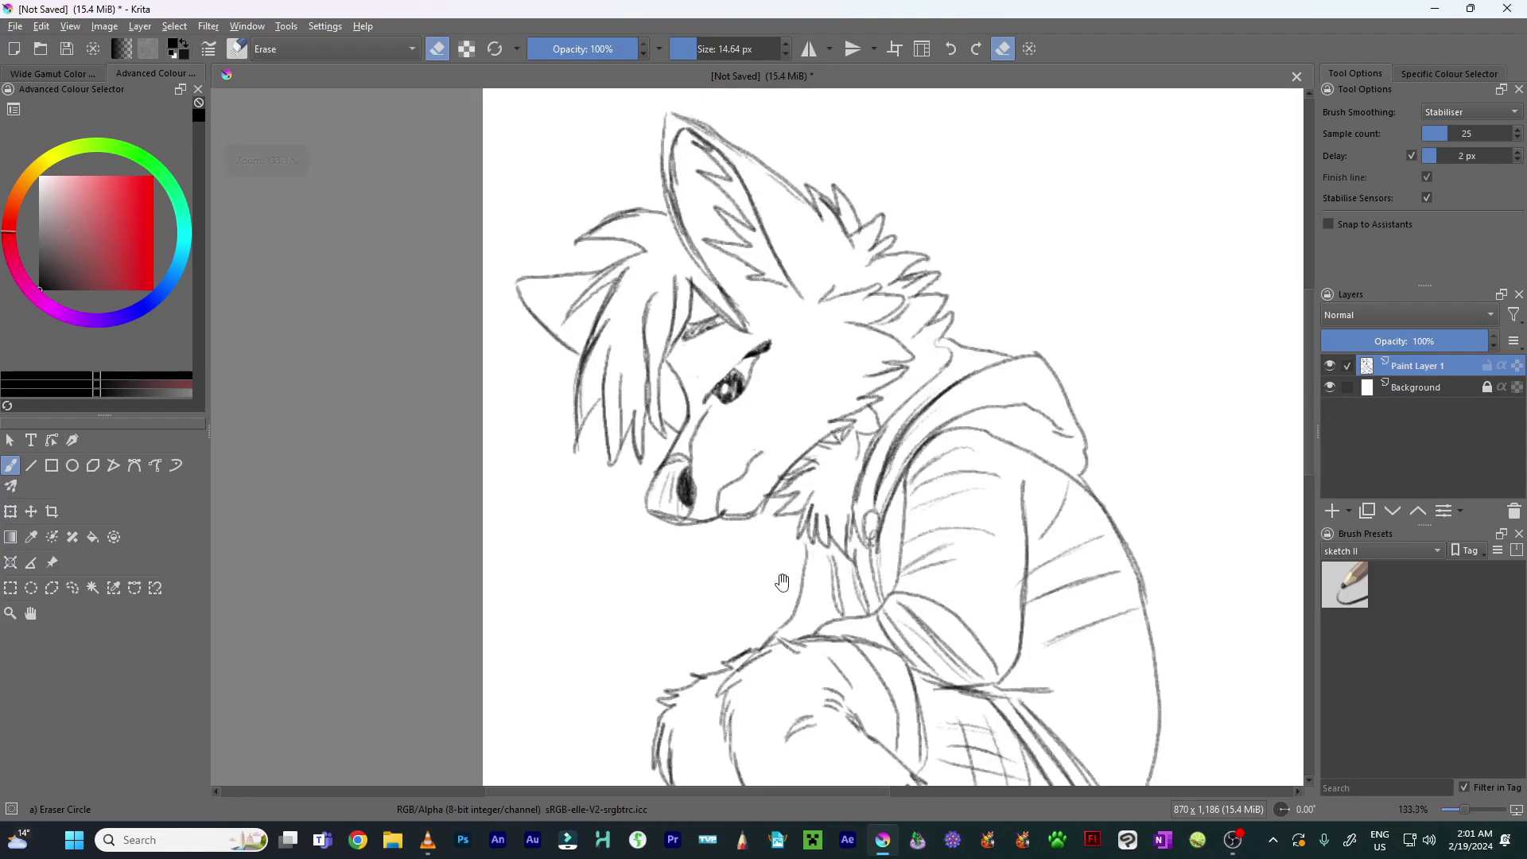
pyautogui.scroll(1, 749, 524)
pyautogui.moveTo(824, 571); pyautogui.dragTo(806, 554)
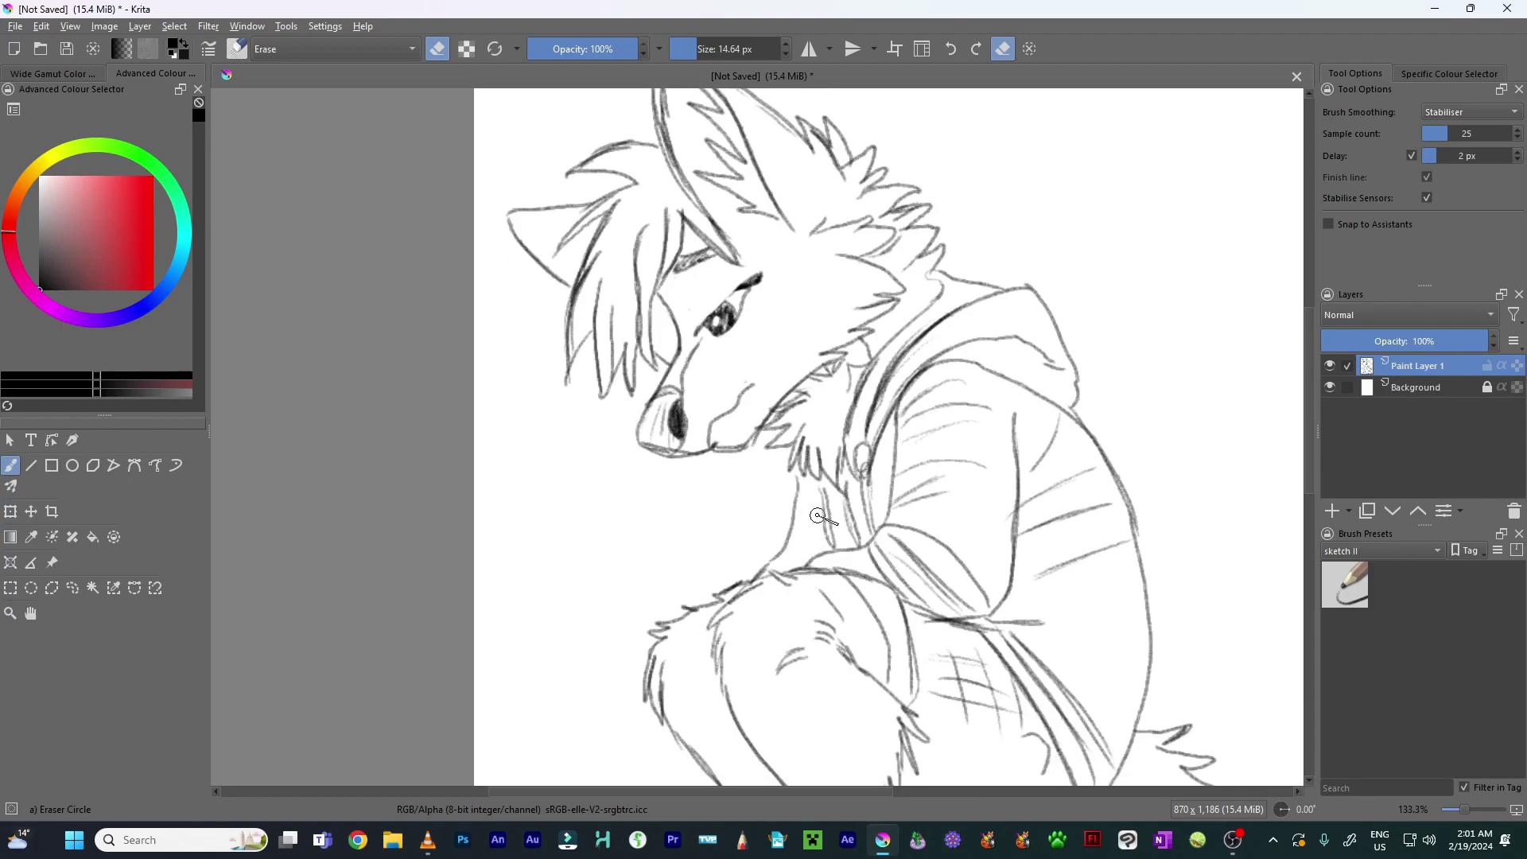
pyautogui.scroll(-2, 806, 555)
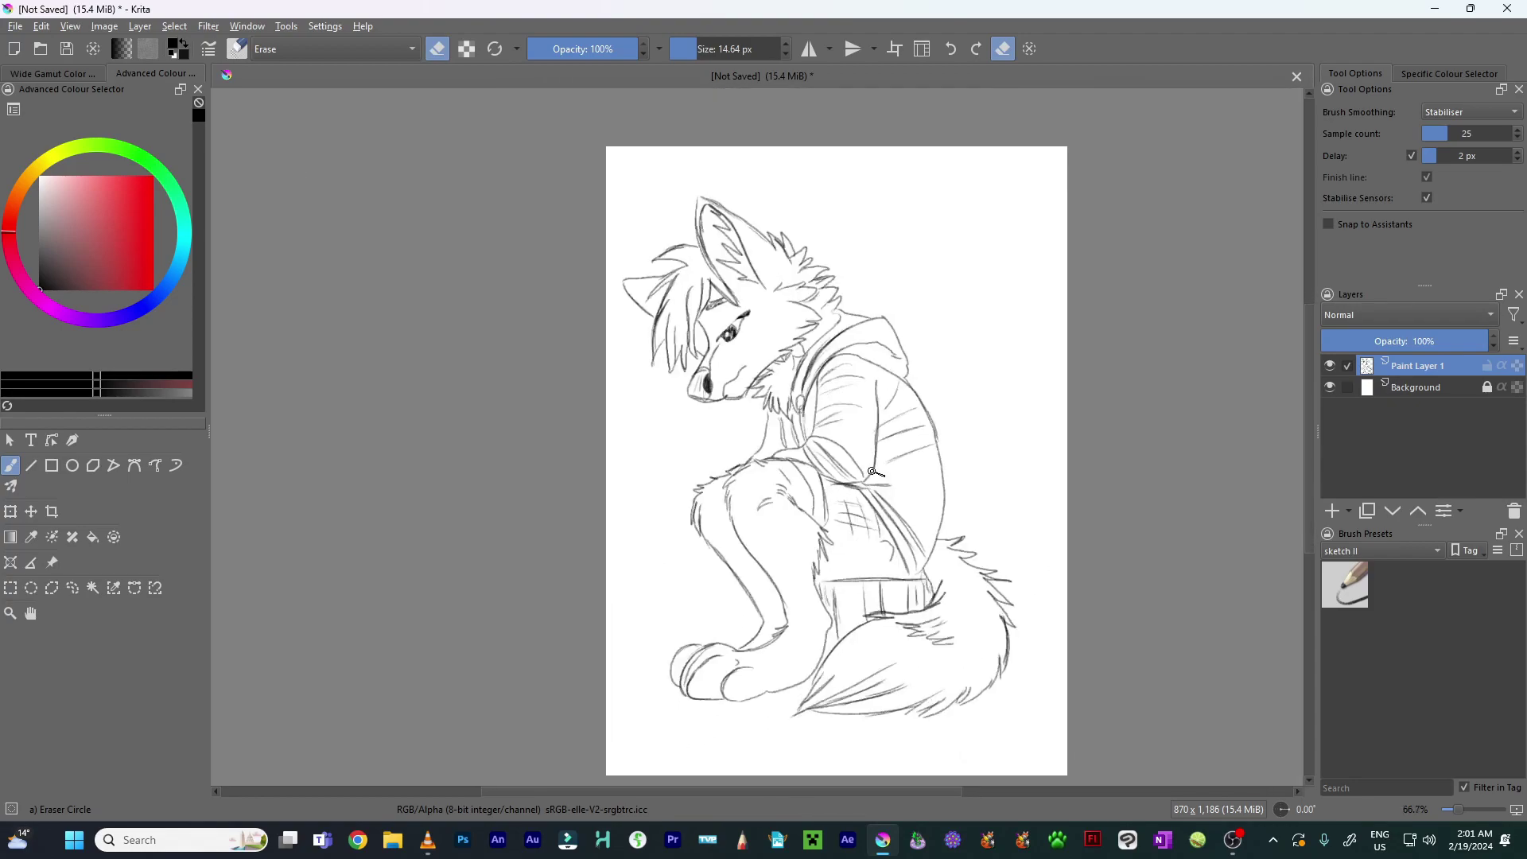
pyautogui.moveTo(836, 404); pyautogui.dragTo(818, 410)
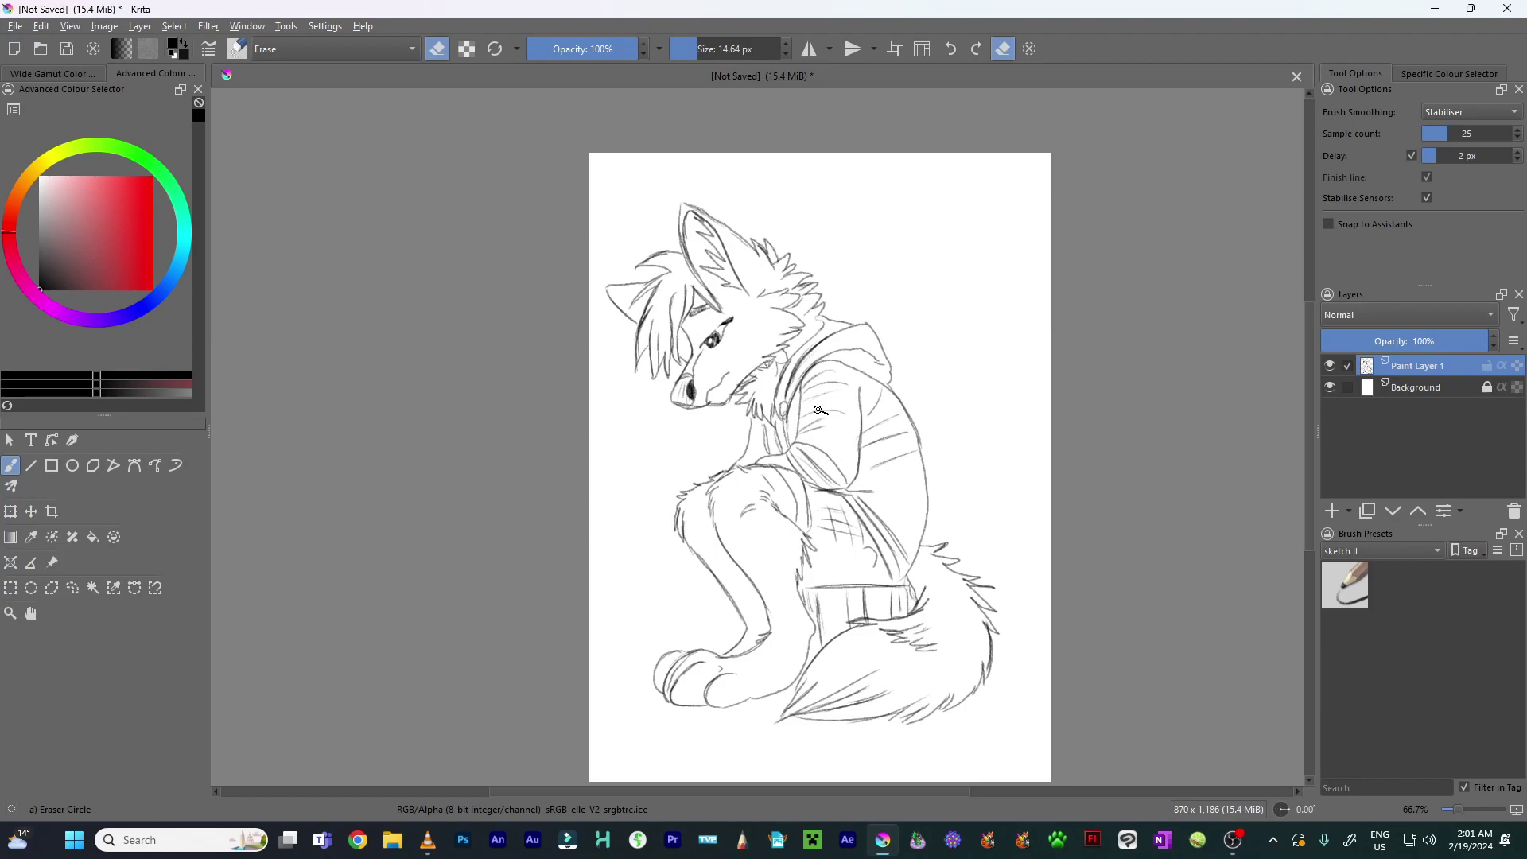
# Erase the old short eyebrow beside the hair and draw a new curved eyebrow arching closely over the eye
pyautogui.moveTo(683, 397); pyautogui.dragTo(753, 425)
pyautogui.hotkey('ctrl', '+')
pyautogui.hotkey('ctrl', '+')
pyautogui.hotkey('ctrl', '+')
pyautogui.hotkey('ctrl', '+')
pyautogui.hotkey('ctrl', '+')
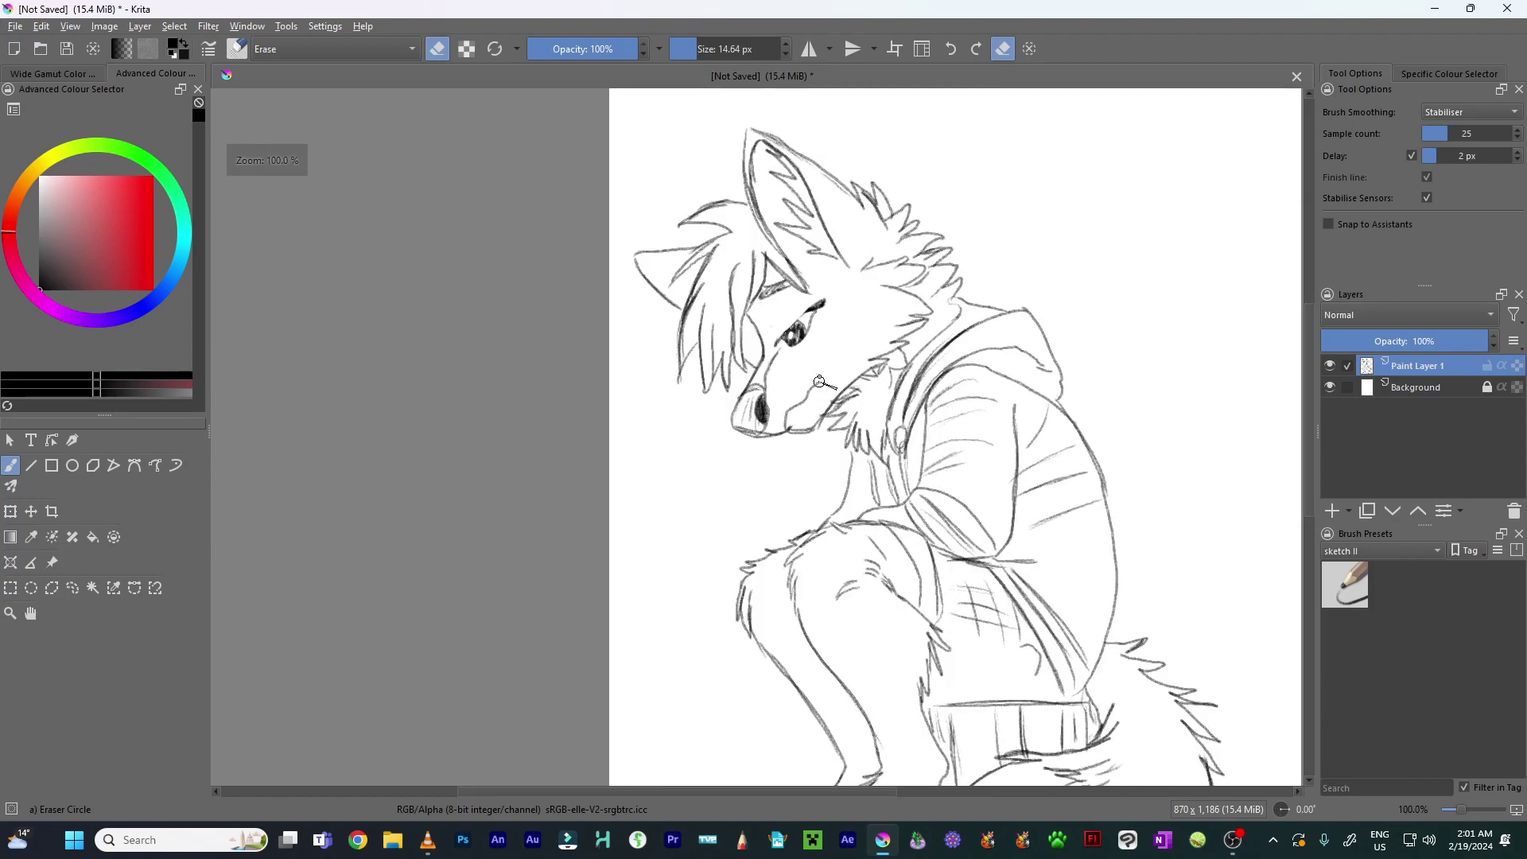
pyautogui.moveTo(883, 184); pyautogui.dragTo(805, 500)
pyautogui.moveTo(856, 358); pyautogui.dragTo(801, 540)
pyautogui.moveTo(666, 507)
pyautogui.mouseDown()
pyautogui.moveTo(681, 475)
pyautogui.moveTo(710, 474)
pyautogui.moveTo(848, 376)
pyautogui.moveTo(700, 477)
pyautogui.mouseUp()
pyautogui.press('/')
pyautogui.press('/')
pyautogui.moveTo(682, 314)
pyautogui.mouseDown()
pyautogui.moveTo(645, 397)
pyautogui.moveTo(714, 326)
pyautogui.moveTo(707, 363)
pyautogui.moveTo(655, 384)
pyautogui.mouseUp()
# Review the reworked eyebrow, eye and mouth up close and against the full figure's pose
pyautogui.press('-')
pyautogui.press('-')
pyautogui.press('-')
pyautogui.press('-')
pyautogui.moveTo(974, 493); pyautogui.dragTo(855, 351)
pyautogui.press('-')
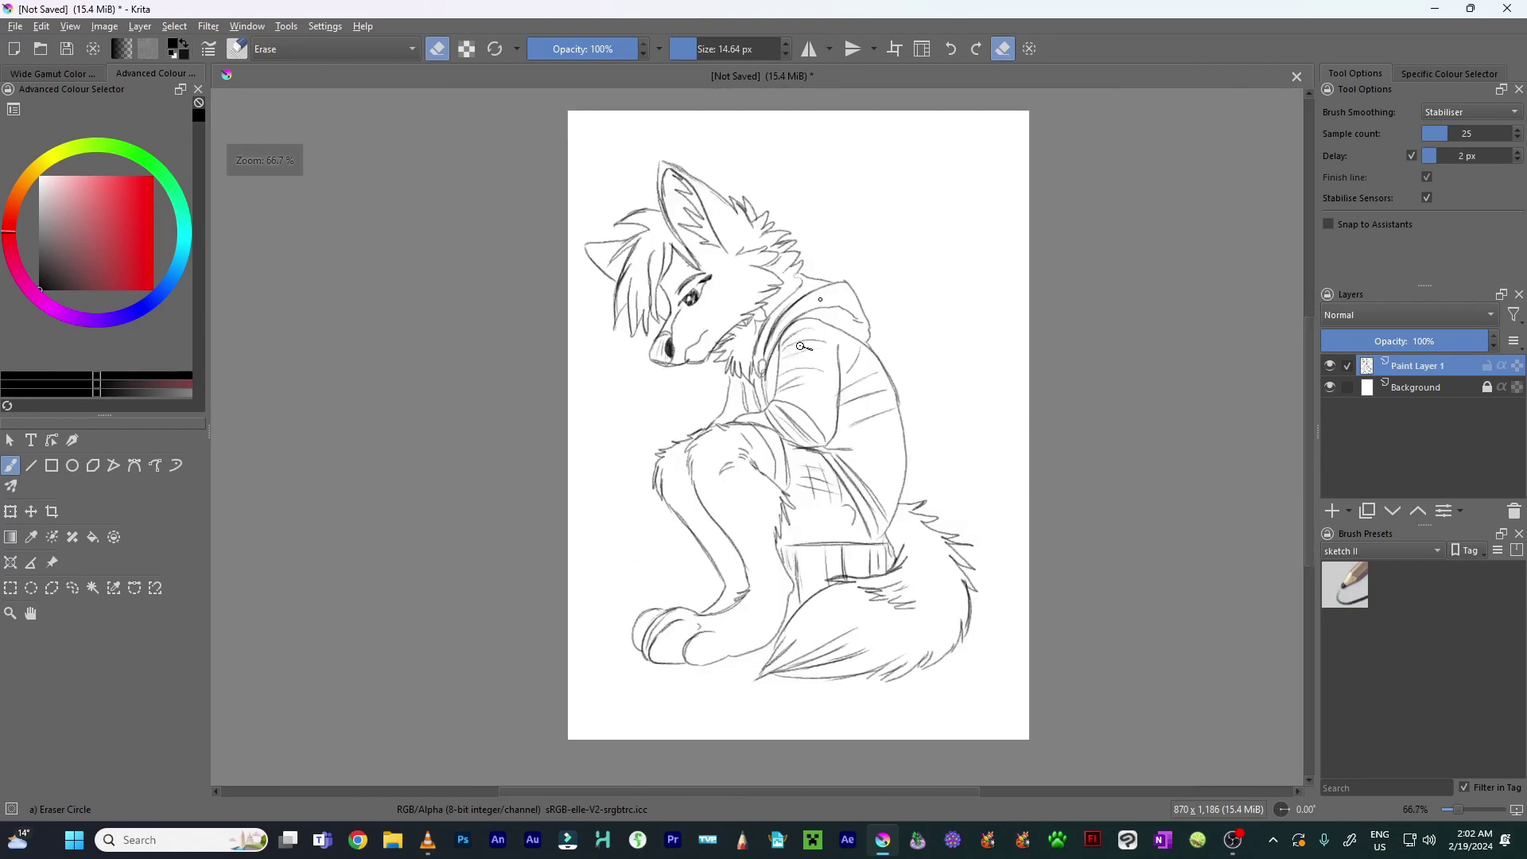
pyautogui.moveTo(904, 504); pyautogui.dragTo(859, 521)
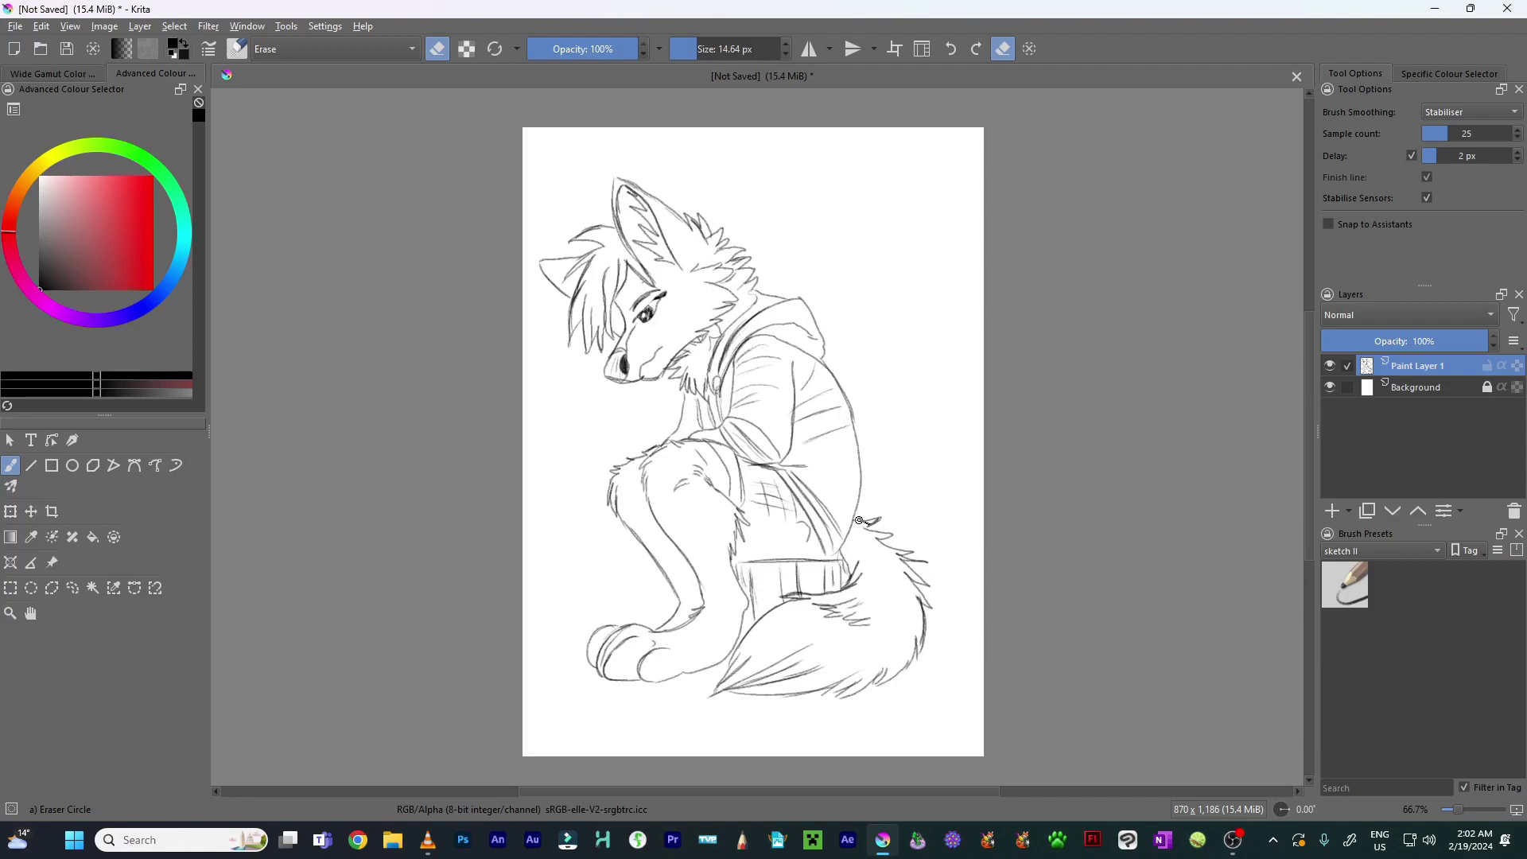
pyautogui.moveTo(859, 521); pyautogui.dragTo(887, 528)
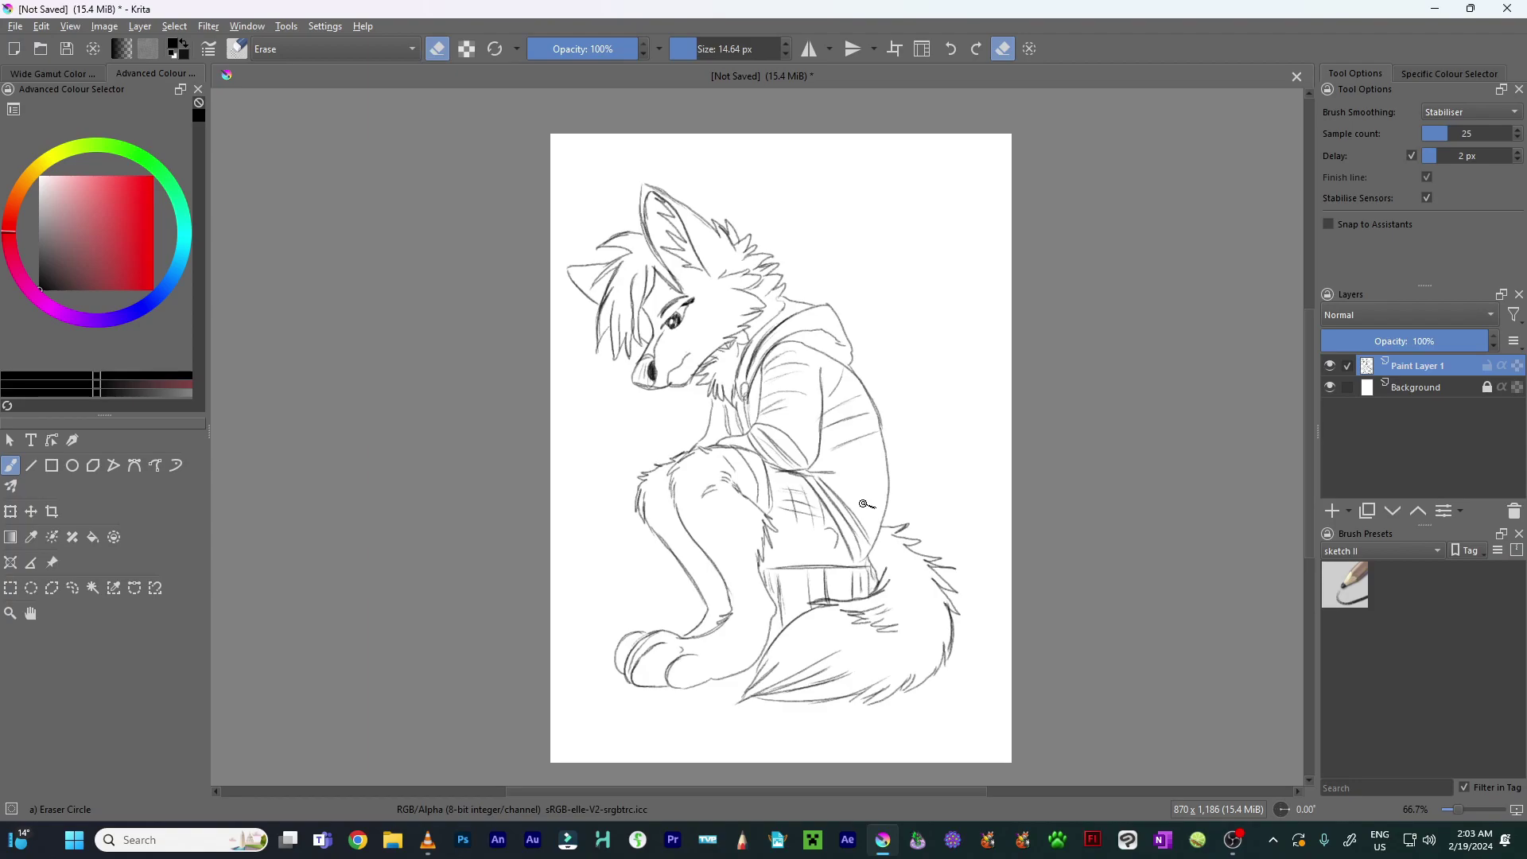
pyautogui.scroll(4, 863, 504)
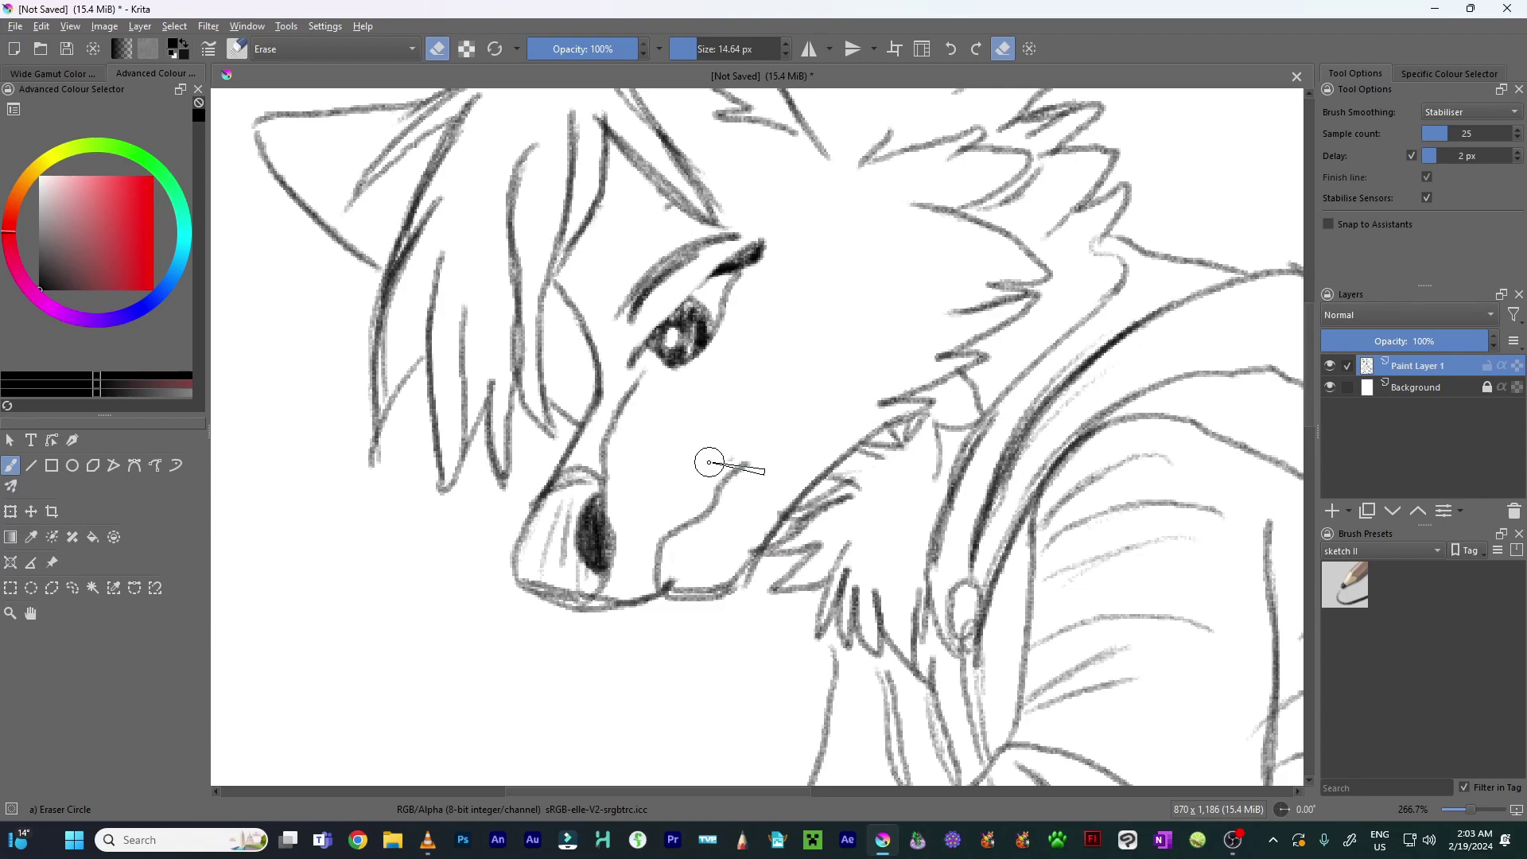
pyautogui.scroll(-4, 709, 462)
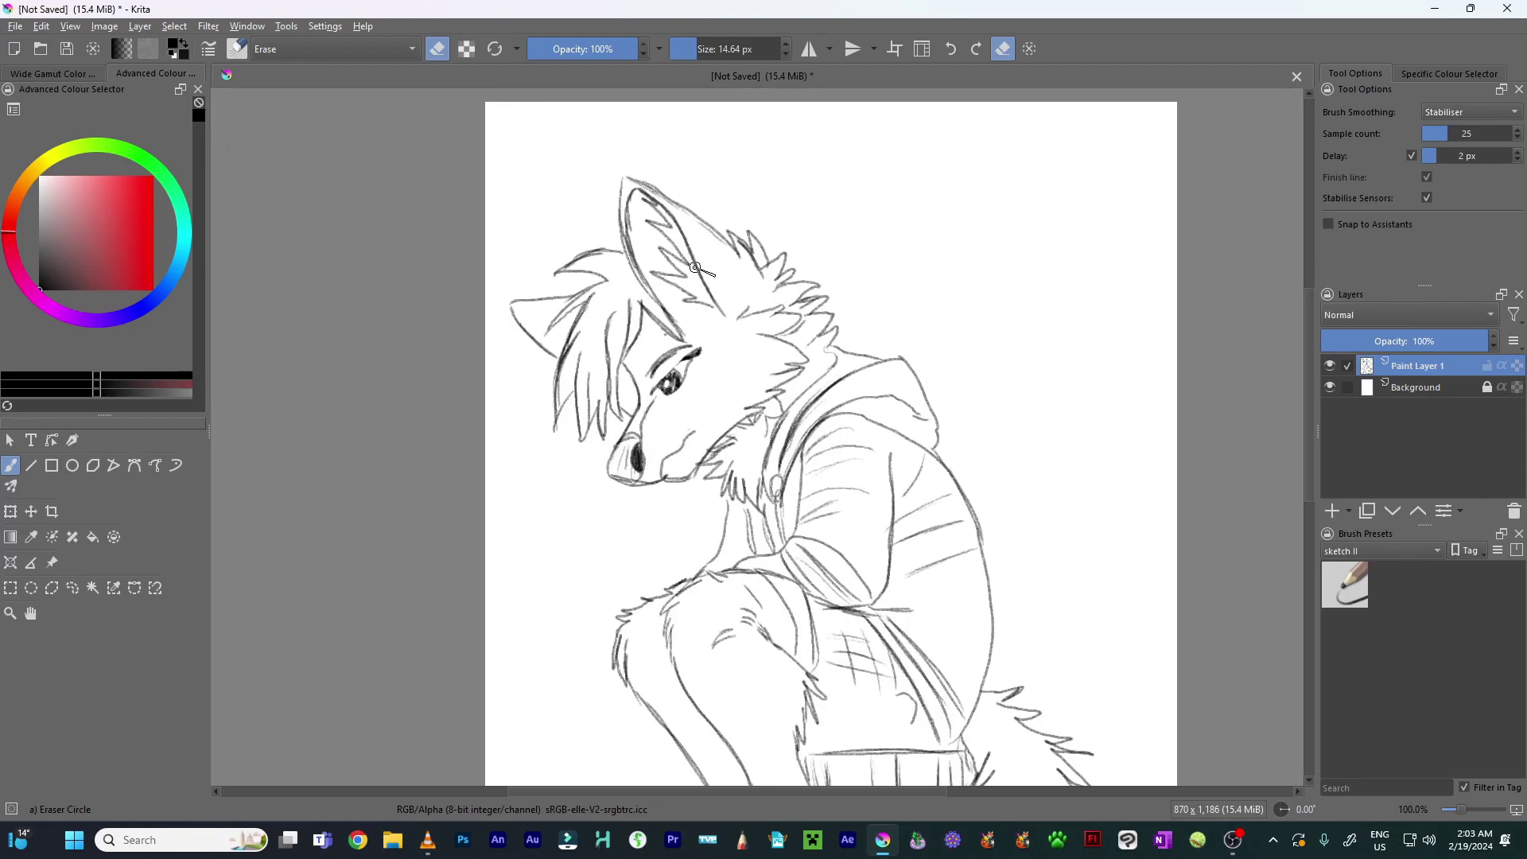
pyautogui.moveTo(803, 404); pyautogui.dragTo(780, 389)
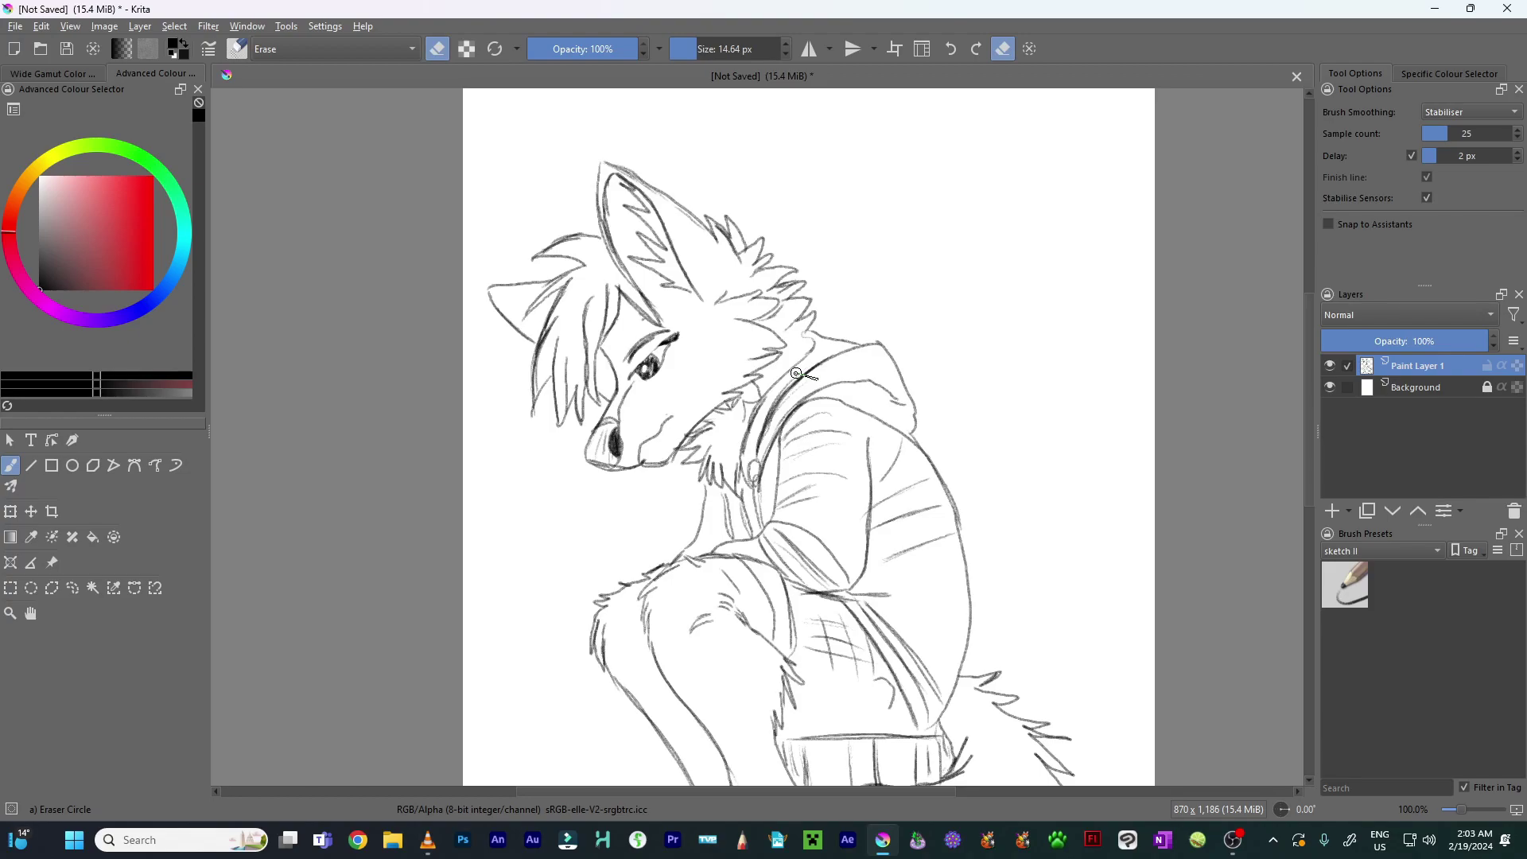
pyautogui.moveTo(845, 398); pyautogui.dragTo(822, 375)
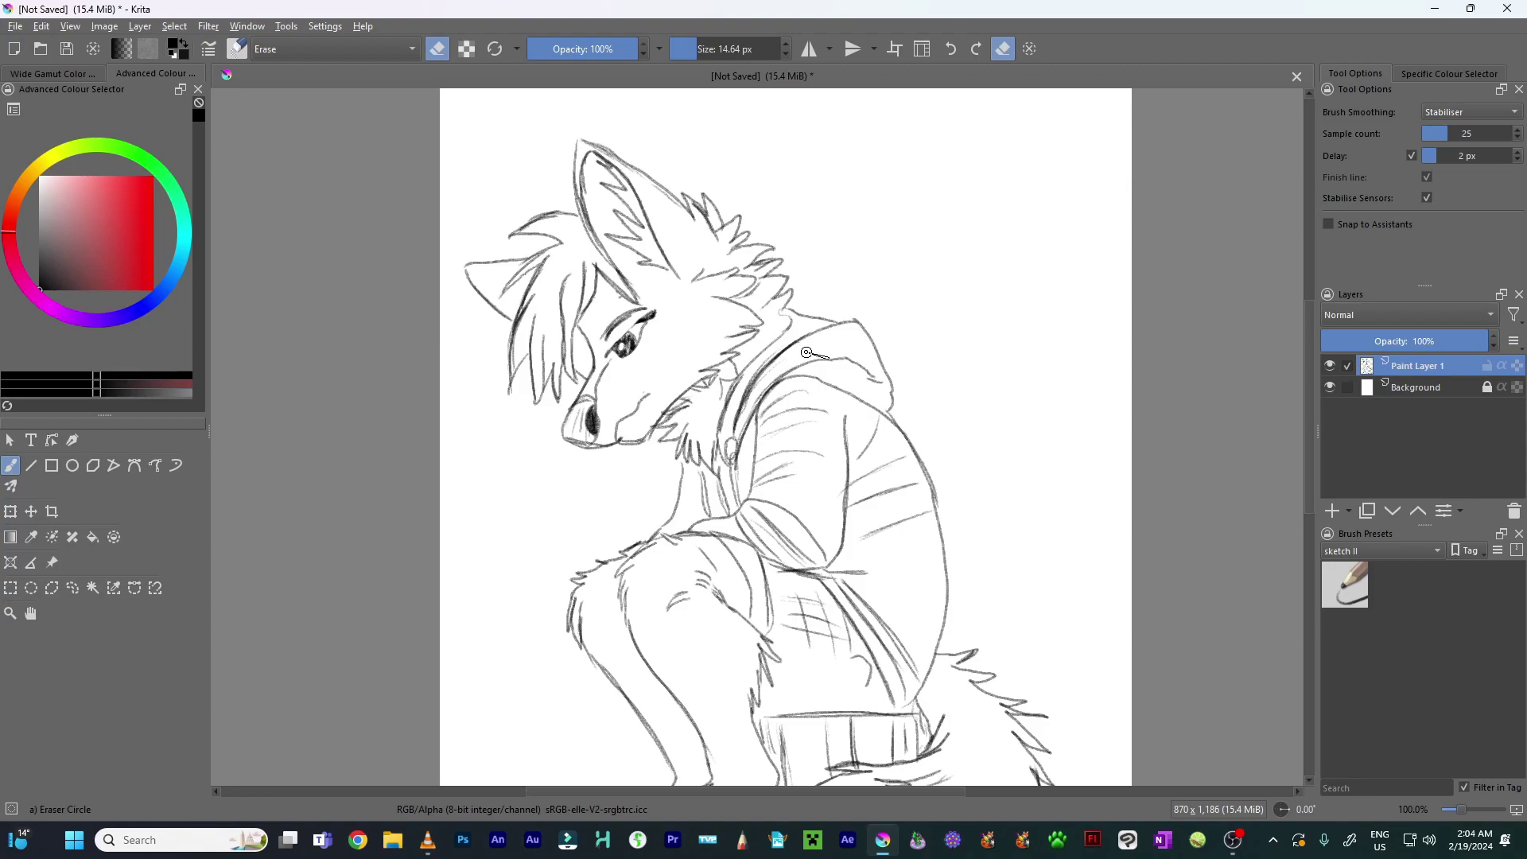
pyautogui.scroll(-2, 800, 485)
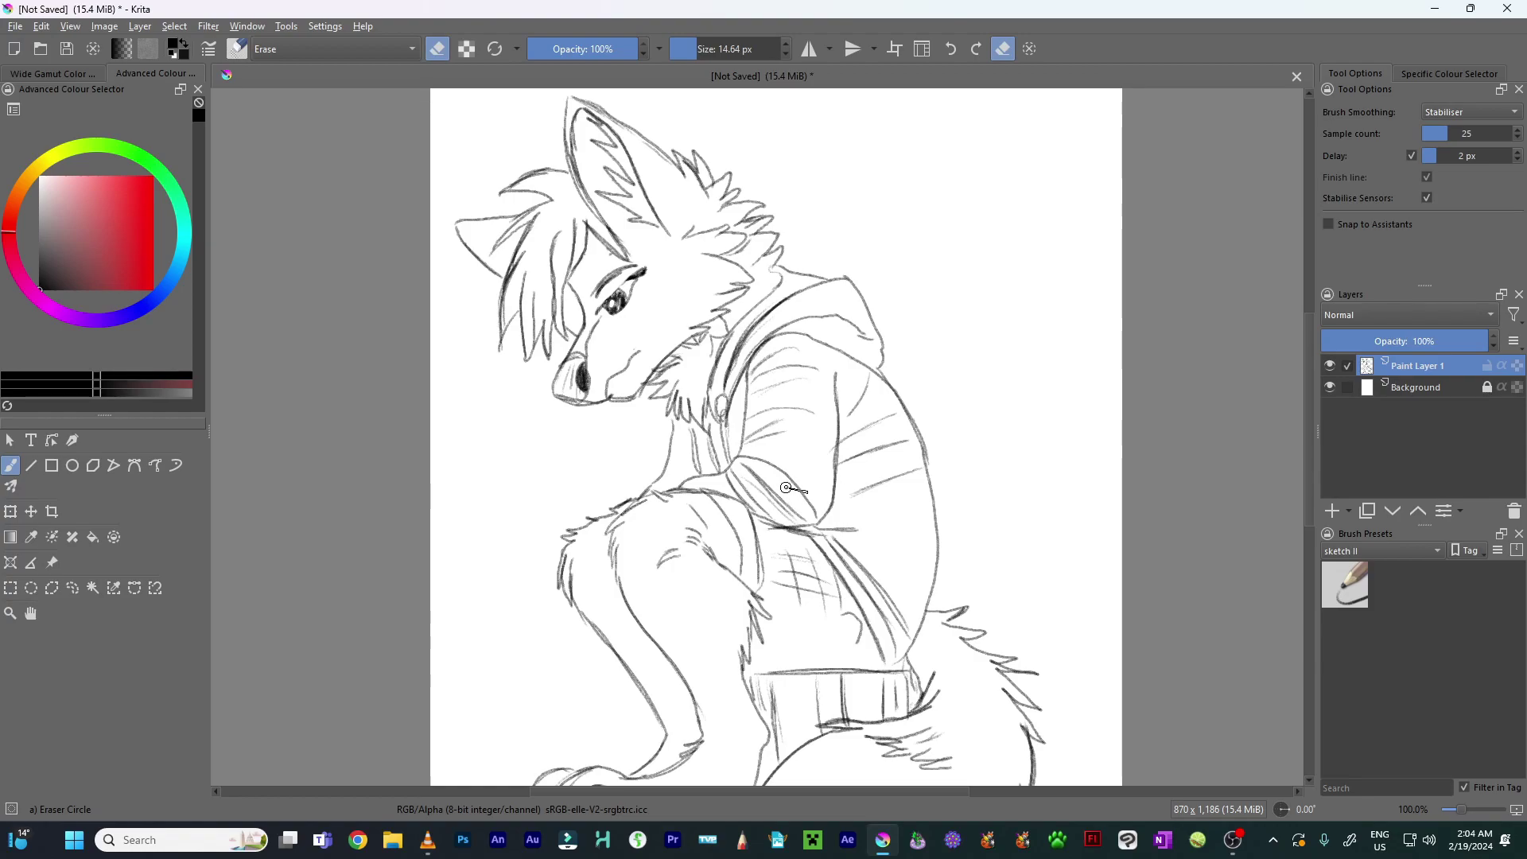
pyautogui.scroll(-1, 786, 487)
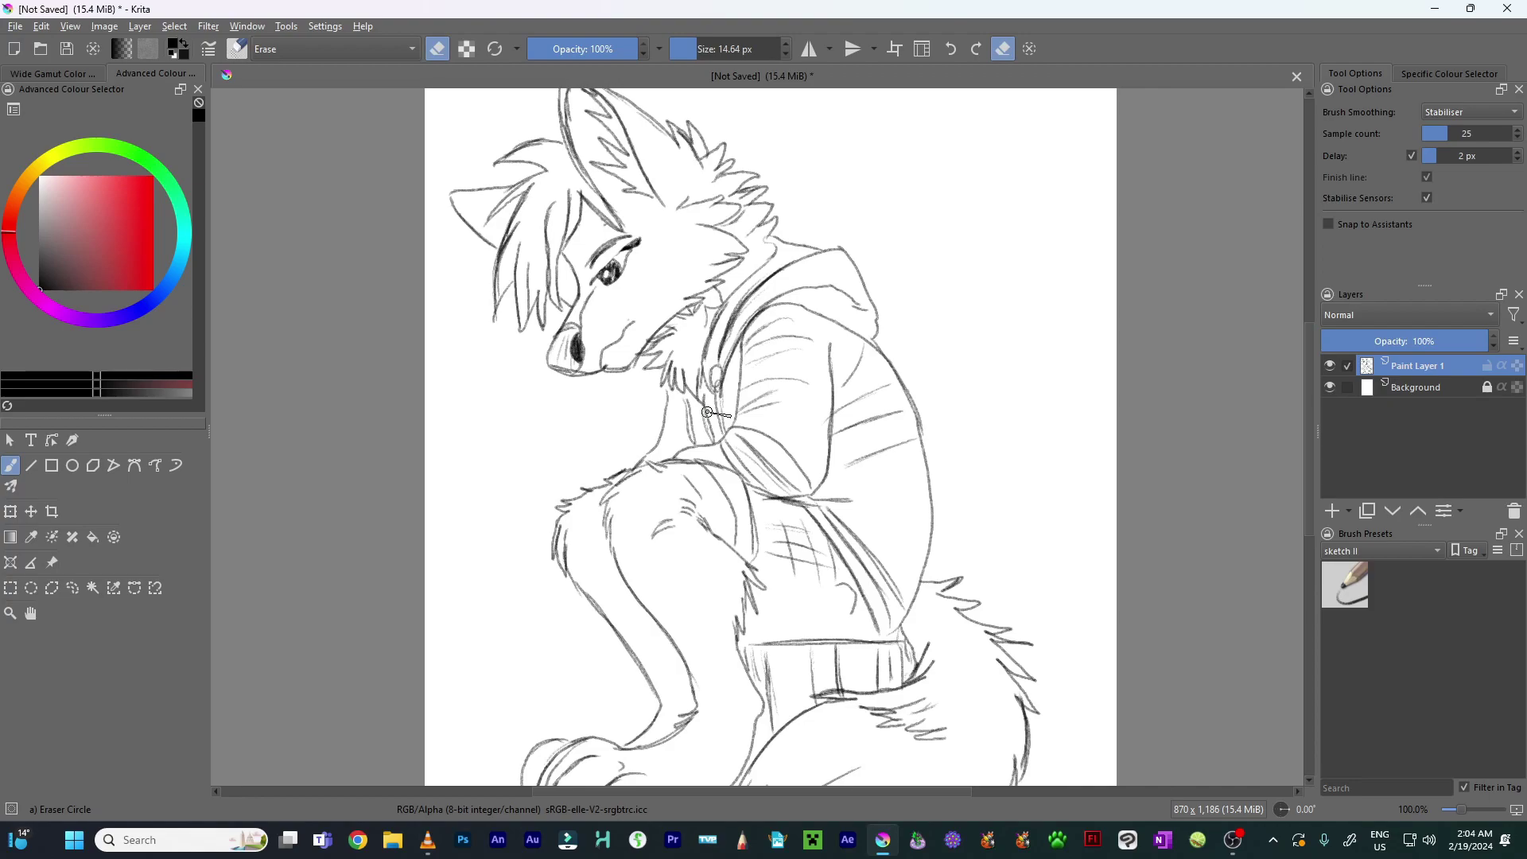
pyautogui.scroll(2, 763, 449)
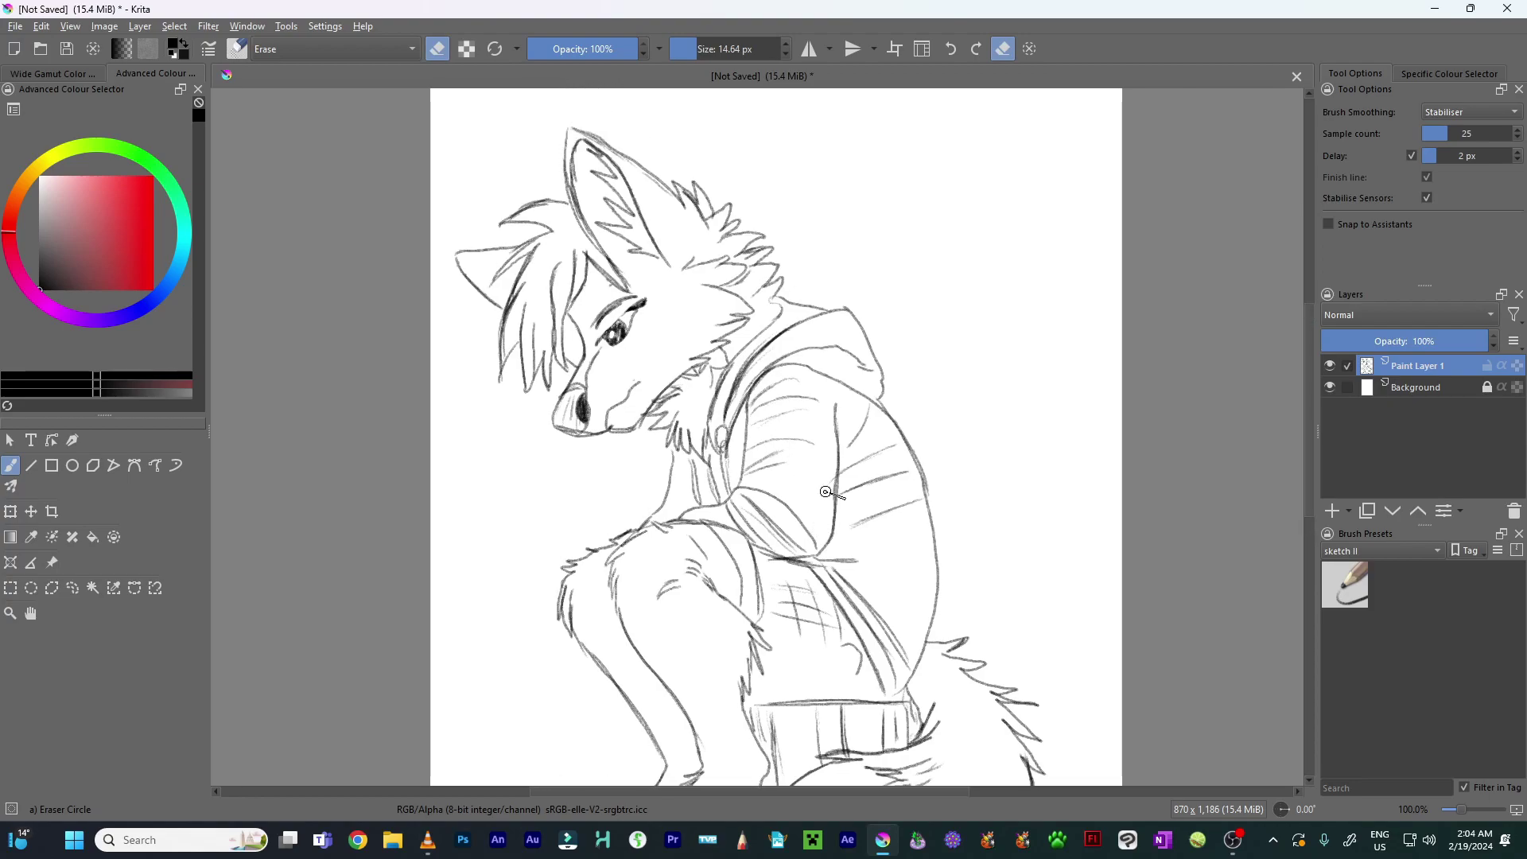
# Try shading the jacket just above its hem line with a wide band of pencil hatching
pyautogui.moveTo(801, 414); pyautogui.dragTo(825, 467)
pyautogui.hotkey('ctrl', '+')
pyautogui.hotkey('ctrl', '+')
pyautogui.moveTo(658, 428); pyautogui.dragTo(733, 497)
pyautogui.press('/')
pyautogui.moveTo(883, 491)
pyautogui.mouseDown()
pyautogui.moveTo(849, 310)
pyautogui.moveTo(889, 406)
pyautogui.moveTo(858, 93)
pyautogui.mouseUp()
pyautogui.moveTo(958, 388); pyautogui.dragTo(898, 285)
pyautogui.moveTo(722, 481)
pyautogui.mouseDown()
pyautogui.moveTo(972, 462)
pyautogui.moveTo(921, 453)
pyautogui.moveTo(964, 437)
pyautogui.moveTo(732, 469)
pyautogui.moveTo(917, 446)
pyautogui.moveTo(951, 452)
pyautogui.moveTo(921, 475)
pyautogui.moveTo(1025, 469)
pyautogui.moveTo(712, 471)
pyautogui.moveTo(844, 445)
pyautogui.moveTo(948, 445)
pyautogui.mouseUp()
pyautogui.moveTo(769, 444)
pyautogui.mouseDown()
pyautogui.moveTo(755, 478)
pyautogui.moveTo(849, 475)
pyautogui.moveTo(692, 512)
pyautogui.moveTo(956, 469)
pyautogui.moveTo(910, 479)
pyautogui.moveTo(962, 477)
pyautogui.moveTo(926, 505)
pyautogui.moveTo(965, 497)
pyautogui.moveTo(928, 489)
pyautogui.moveTo(948, 475)
pyautogui.moveTo(905, 474)
pyautogui.moveTo(708, 505)
pyautogui.moveTo(740, 487)
pyautogui.moveTo(961, 472)
pyautogui.moveTo(768, 471)
pyautogui.moveTo(715, 438)
pyautogui.moveTo(699, 513)
pyautogui.moveTo(723, 445)
pyautogui.moveTo(812, 566)
pyautogui.moveTo(789, 507)
pyautogui.moveTo(983, 473)
pyautogui.moveTo(863, 480)
pyautogui.moveTo(999, 499)
pyautogui.mouseUp()
# Undo all the pencil hatching above the jacket's hem line
pyautogui.hotkey('ctrl', 'z')
pyautogui.hotkey('ctrl', 'z')
pyautogui.hotkey('ctrl', 'z')
pyautogui.hotkey('ctrl', 'z')
pyautogui.hotkey('ctrl', 'z')
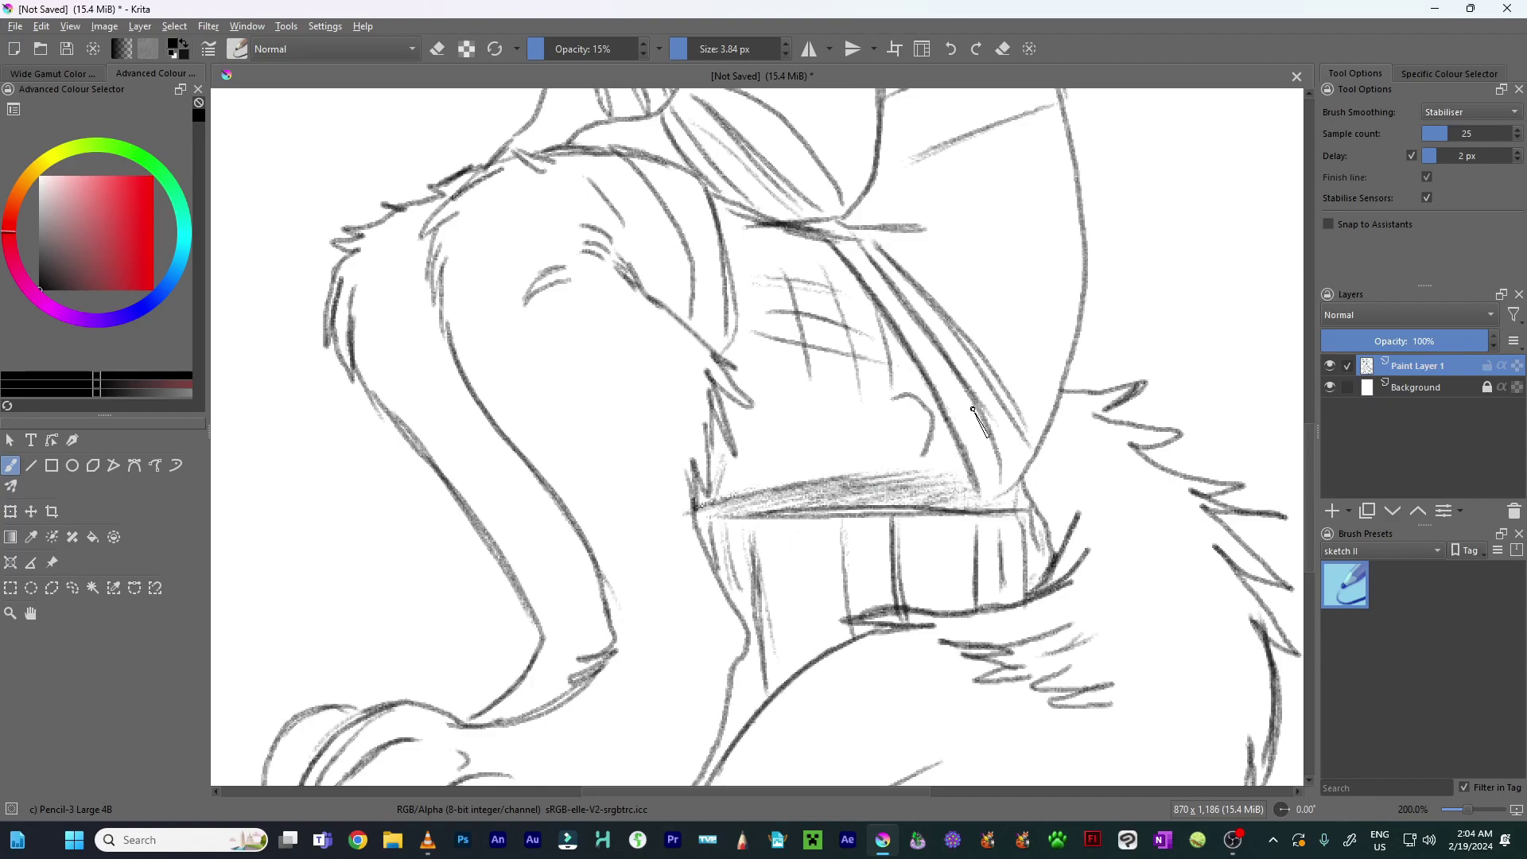
pyautogui.hotkey('ctrl', 'z')
pyautogui.hotkey('ctrl', 'z')
pyautogui.hotkey('ctrl', 'z')
pyautogui.hotkey('ctrl', 'z')
pyautogui.hotkey('ctrl', 'z')
pyautogui.hotkey('ctrl', 'z')
pyautogui.hotkey('ctrl', 'z')
pyautogui.hotkey('ctrl', 'z')
pyautogui.hotkey('ctrl', 'z')
pyautogui.hotkey('ctrl', 'z')
pyautogui.hotkey('ctrl', 'z')
pyautogui.hotkey('ctrl', 'z')
pyautogui.hotkey('ctrl', 'z')
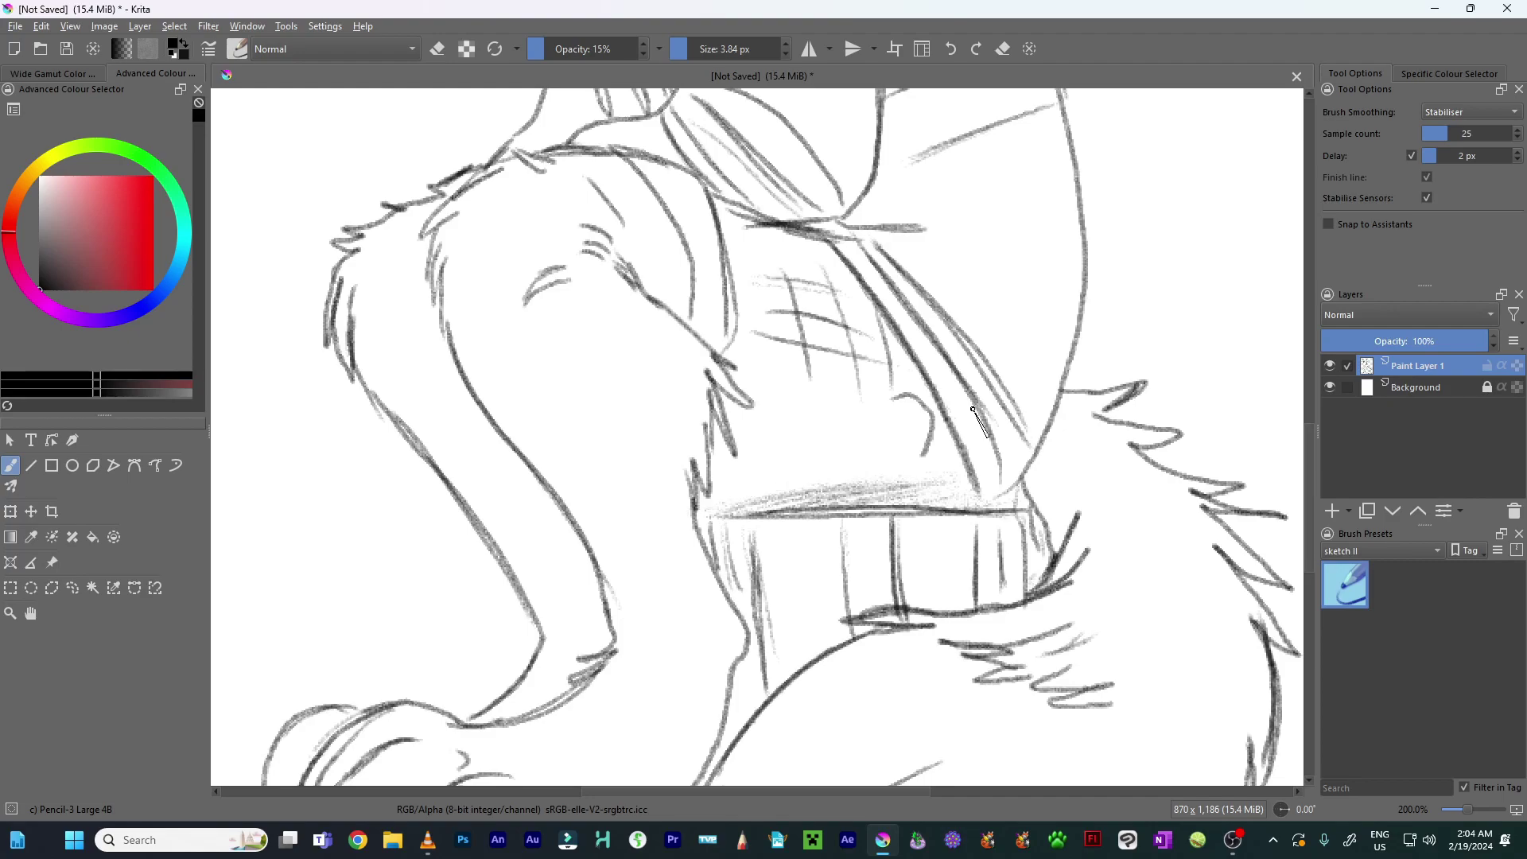
pyautogui.hotkey('ctrl', 'z')
pyautogui.hotkey('ctrl', 'z')
pyautogui.hotkey('ctrl', 'z')
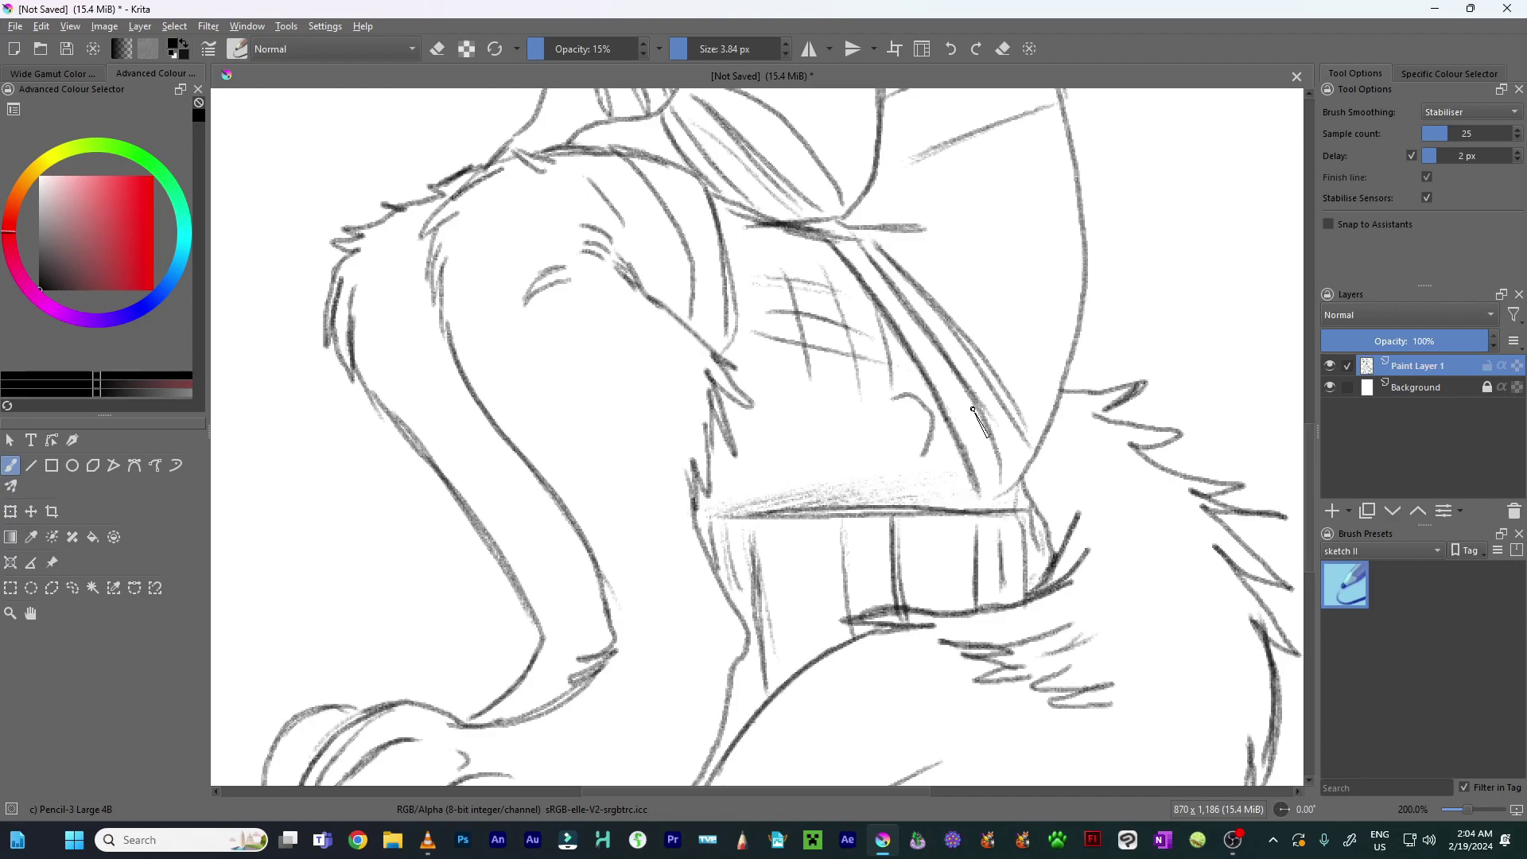
pyautogui.hotkey('ctrl', 'z')
# Add light vertical pencil strokes across the band between the jacket's hem line and the tail
pyautogui.moveTo(849, 497)
pyautogui.mouseDown()
pyautogui.moveTo(815, 375)
pyautogui.moveTo(756, 481)
pyautogui.moveTo(763, 545)
pyautogui.mouseUp()
pyautogui.moveTo(782, 404); pyautogui.dragTo(785, 523)
pyautogui.moveTo(803, 431); pyautogui.dragTo(804, 513)
pyautogui.moveTo(759, 414); pyautogui.dragTo(765, 532)
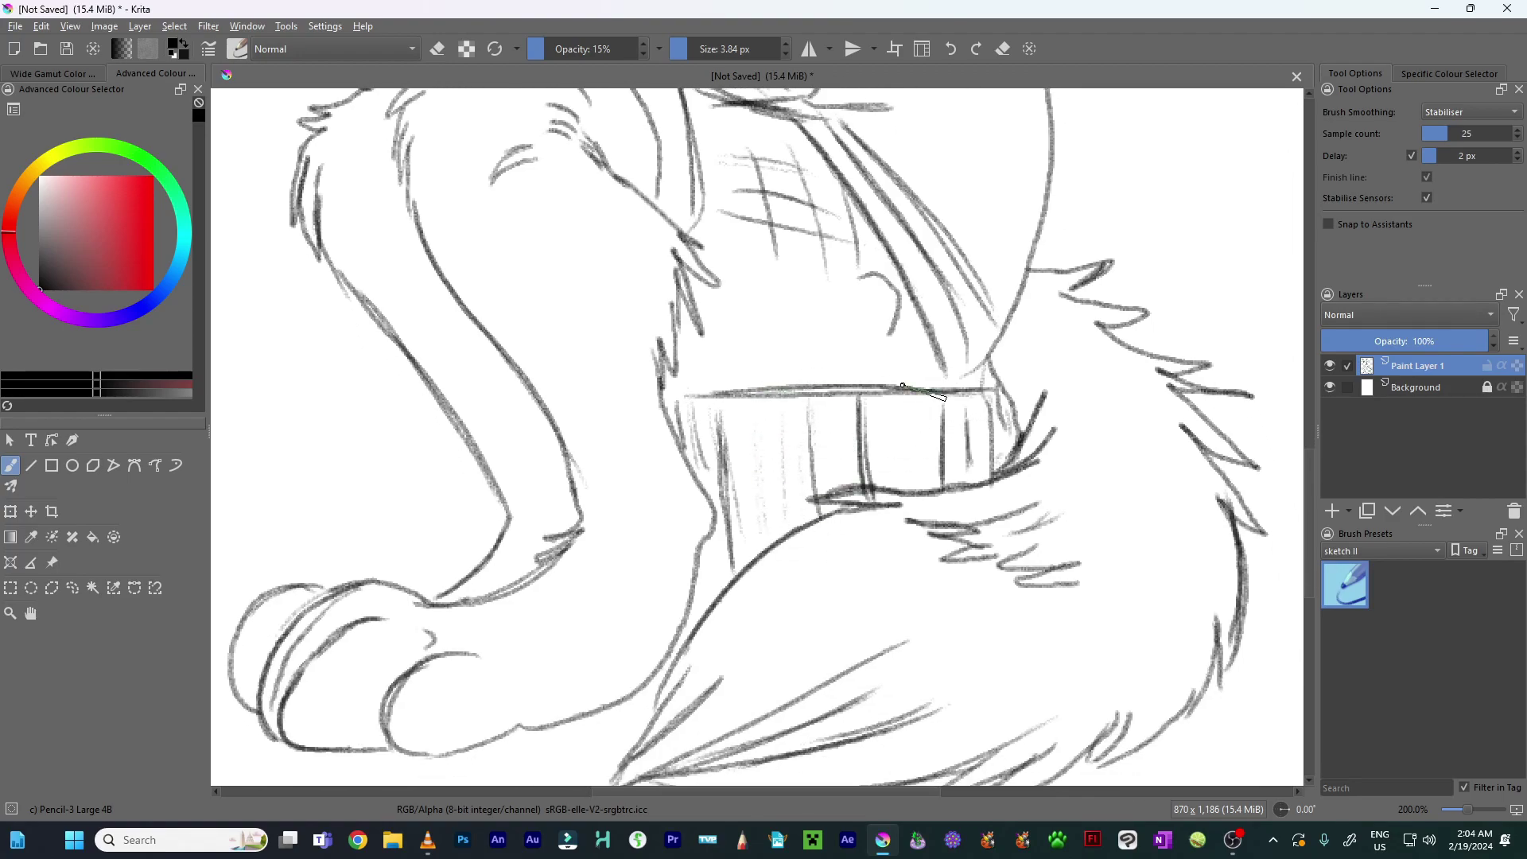
pyautogui.moveTo(983, 479); pyautogui.dragTo(909, 504)
pyautogui.moveTo(805, 438)
pyautogui.mouseDown()
pyautogui.moveTo(807, 519)
pyautogui.moveTo(823, 487)
pyautogui.mouseUp()
pyautogui.moveTo(835, 431)
pyautogui.mouseDown()
pyautogui.moveTo(857, 517)
pyautogui.moveTo(825, 542)
pyautogui.mouseUp()
# Hatch the narrow gap between leg and tail and darken both ends of the band under the hem line
pyautogui.moveTo(642, 585)
pyautogui.mouseDown()
pyautogui.moveTo(636, 633)
pyautogui.moveTo(664, 604)
pyautogui.moveTo(648, 573)
pyautogui.moveTo(625, 639)
pyautogui.moveTo(668, 577)
pyautogui.moveTo(662, 595)
pyautogui.moveTo(665, 540)
pyautogui.moveTo(649, 579)
pyautogui.mouseUp()
pyautogui.moveTo(638, 479)
pyautogui.mouseDown()
pyautogui.moveTo(646, 412)
pyautogui.moveTo(658, 423)
pyautogui.moveTo(651, 482)
pyautogui.moveTo(635, 477)
pyautogui.moveTo(631, 414)
pyautogui.moveTo(655, 432)
pyautogui.moveTo(651, 453)
pyautogui.moveTo(636, 405)
pyautogui.mouseUp()
pyautogui.moveTo(927, 491)
pyautogui.mouseDown()
pyautogui.moveTo(895, 501)
pyautogui.moveTo(885, 455)
pyautogui.moveTo(864, 433)
pyautogui.moveTo(863, 471)
pyautogui.moveTo(856, 452)
pyautogui.mouseUp()
pyautogui.moveTo(923, 513)
pyautogui.mouseDown()
pyautogui.moveTo(851, 501)
pyautogui.moveTo(906, 482)
pyautogui.moveTo(867, 486)
pyautogui.moveTo(906, 411)
pyautogui.moveTo(910, 479)
pyautogui.moveTo(911, 443)
pyautogui.moveTo(926, 470)
pyautogui.mouseUp()
pyautogui.scroll(-5, 717, 467)
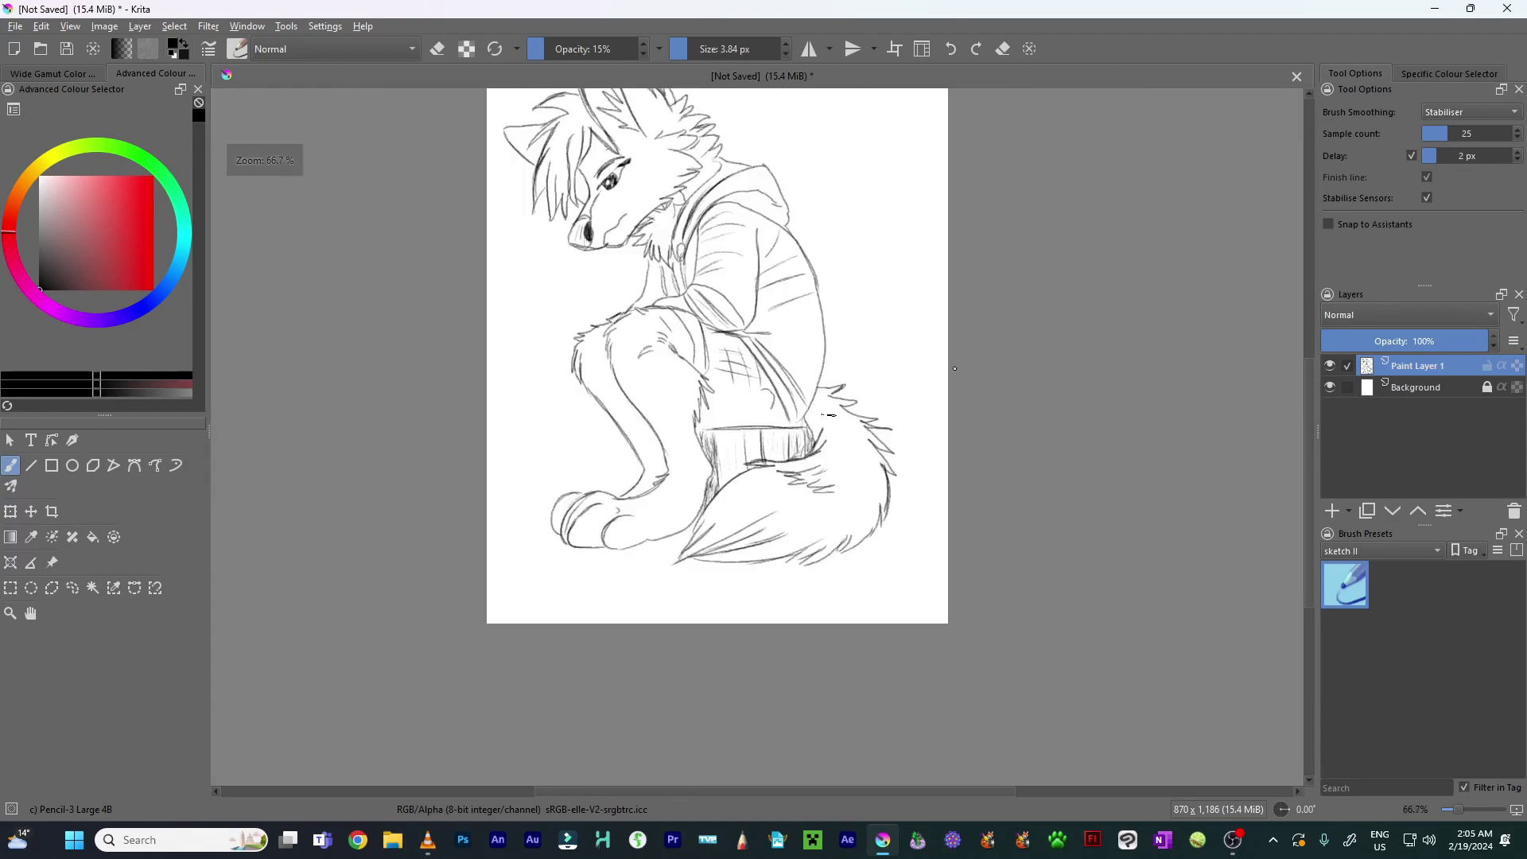
# Darken the band's upper corner beside the leg and fill the band under the hem line with diagonal hatching
pyautogui.scroll(4, 717, 467)
pyautogui.scroll(3, 717, 467)
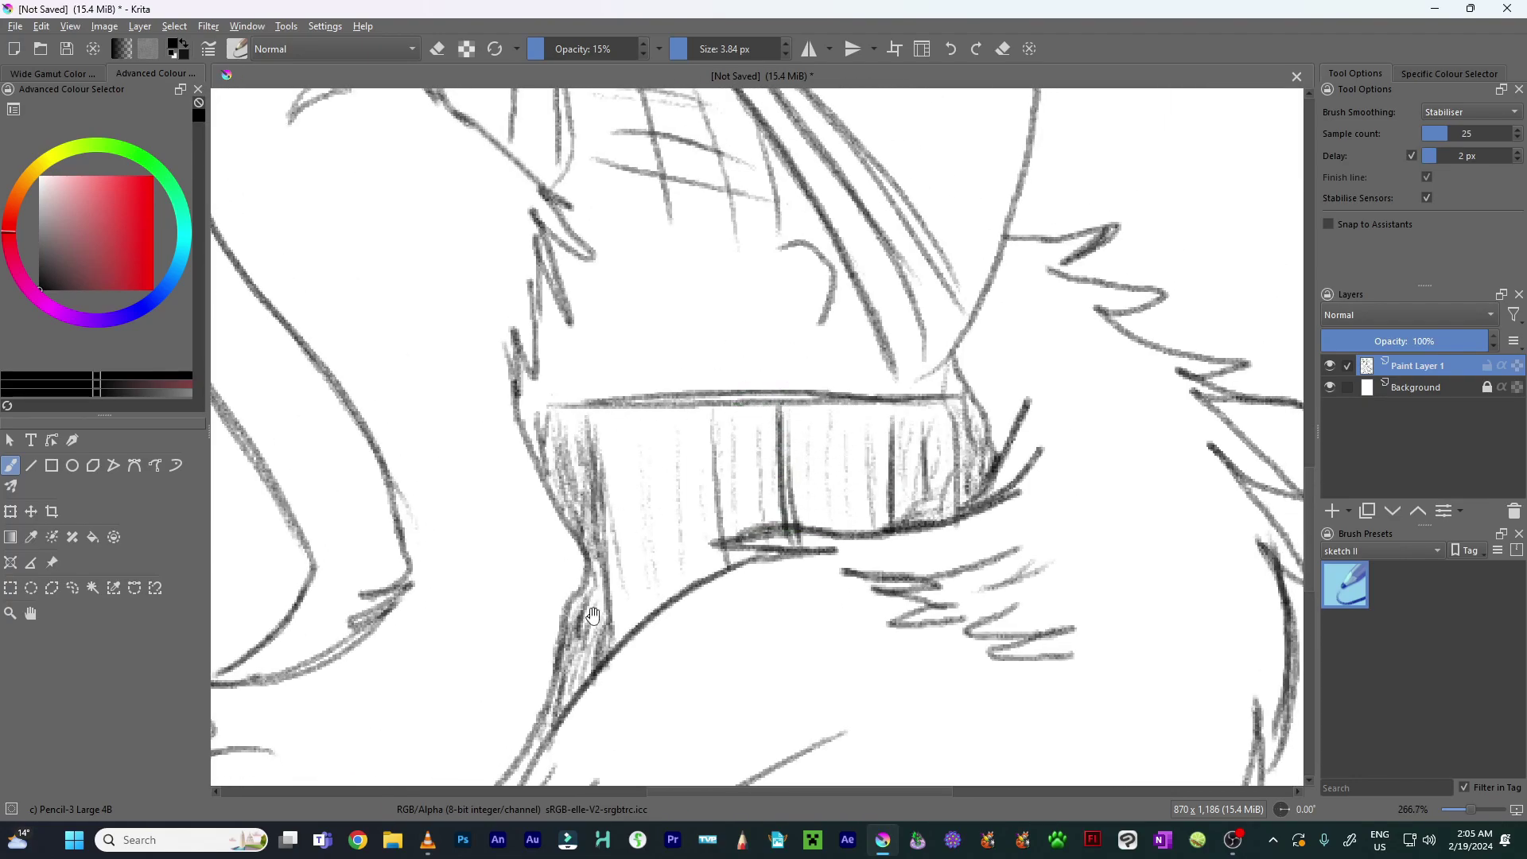
pyautogui.moveTo(641, 611); pyautogui.dragTo(688, 578)
pyautogui.moveTo(673, 399); pyautogui.dragTo(674, 508)
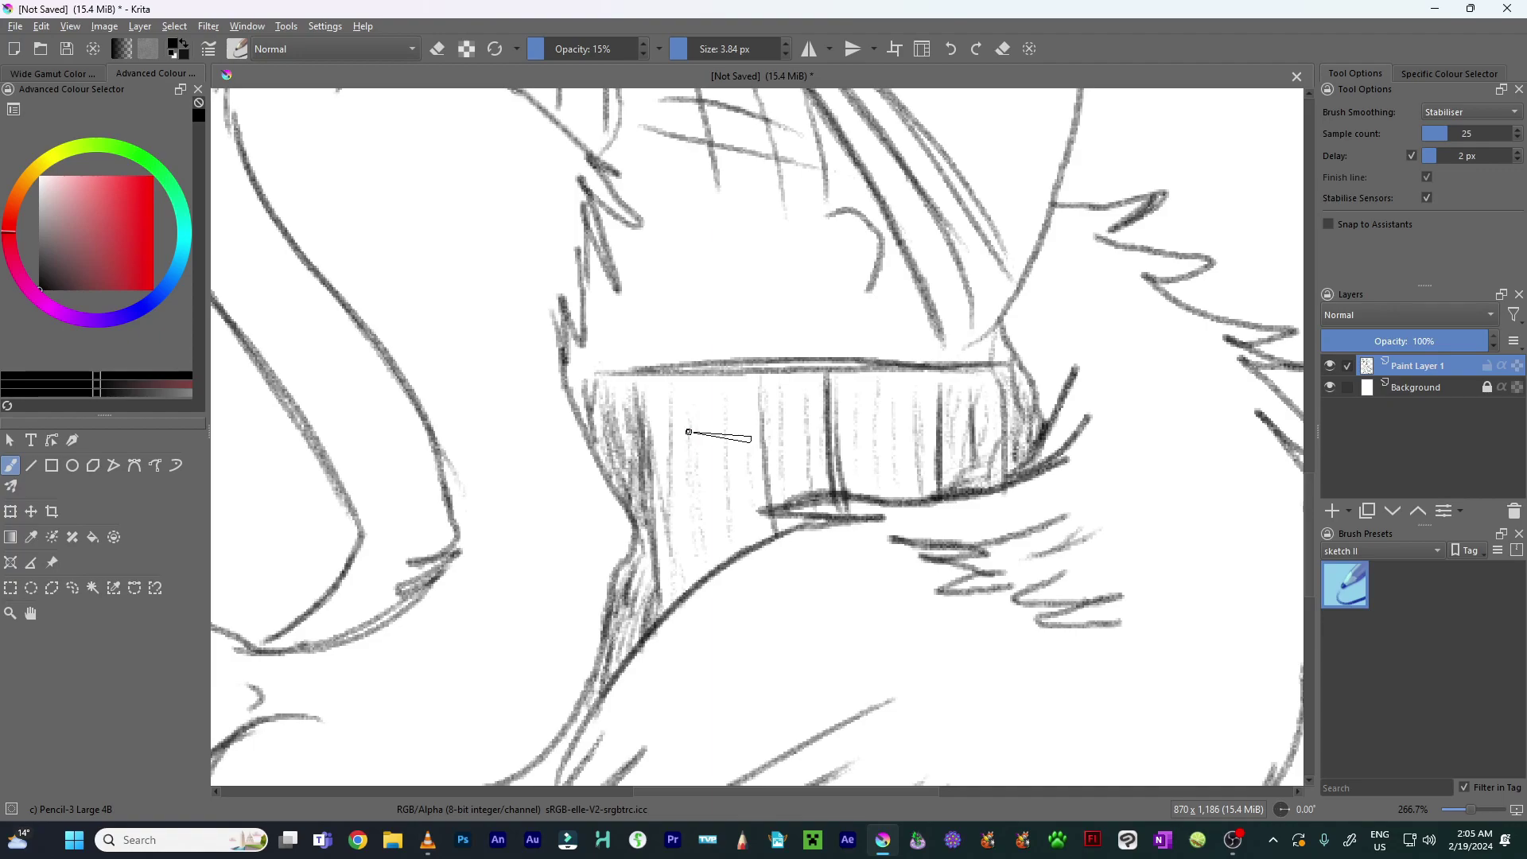
pyautogui.moveTo(797, 461); pyautogui.dragTo(792, 454)
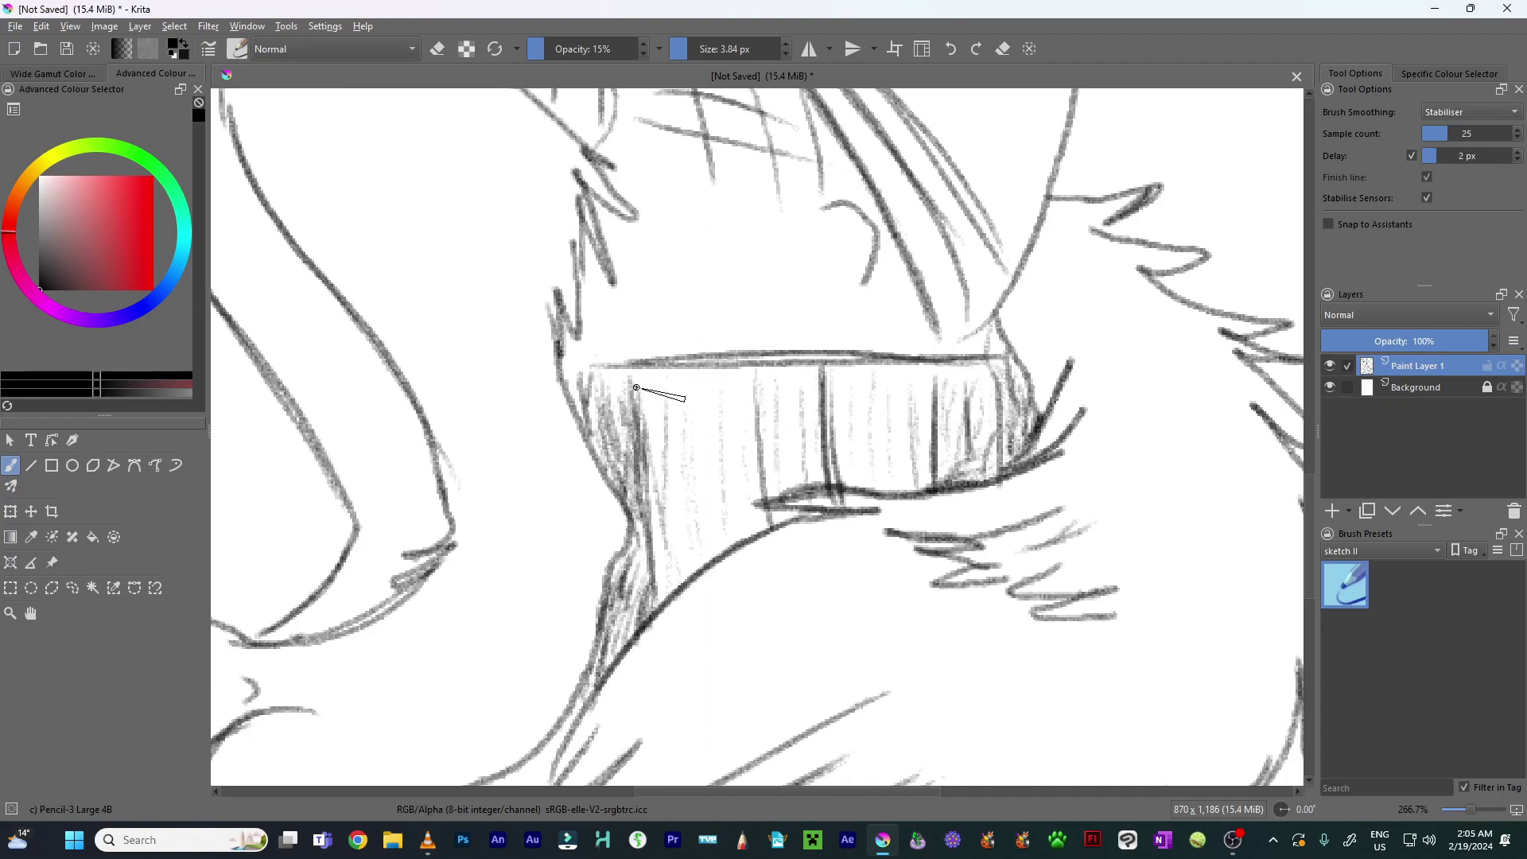
pyautogui.moveTo(654, 389)
pyautogui.mouseDown()
pyautogui.moveTo(598, 379)
pyautogui.moveTo(751, 368)
pyautogui.moveTo(604, 372)
pyautogui.moveTo(667, 388)
pyautogui.moveTo(620, 397)
pyautogui.moveTo(636, 413)
pyautogui.moveTo(612, 402)
pyautogui.moveTo(648, 425)
pyautogui.mouseUp()
pyautogui.hotkey('ctrl', 'z')
pyautogui.moveTo(729, 506)
pyautogui.mouseDown()
pyautogui.moveTo(675, 549)
pyautogui.moveTo(732, 495)
pyautogui.moveTo(714, 532)
pyautogui.moveTo(734, 519)
pyautogui.moveTo(756, 448)
pyautogui.moveTo(723, 448)
pyautogui.moveTo(670, 481)
pyautogui.mouseUp()
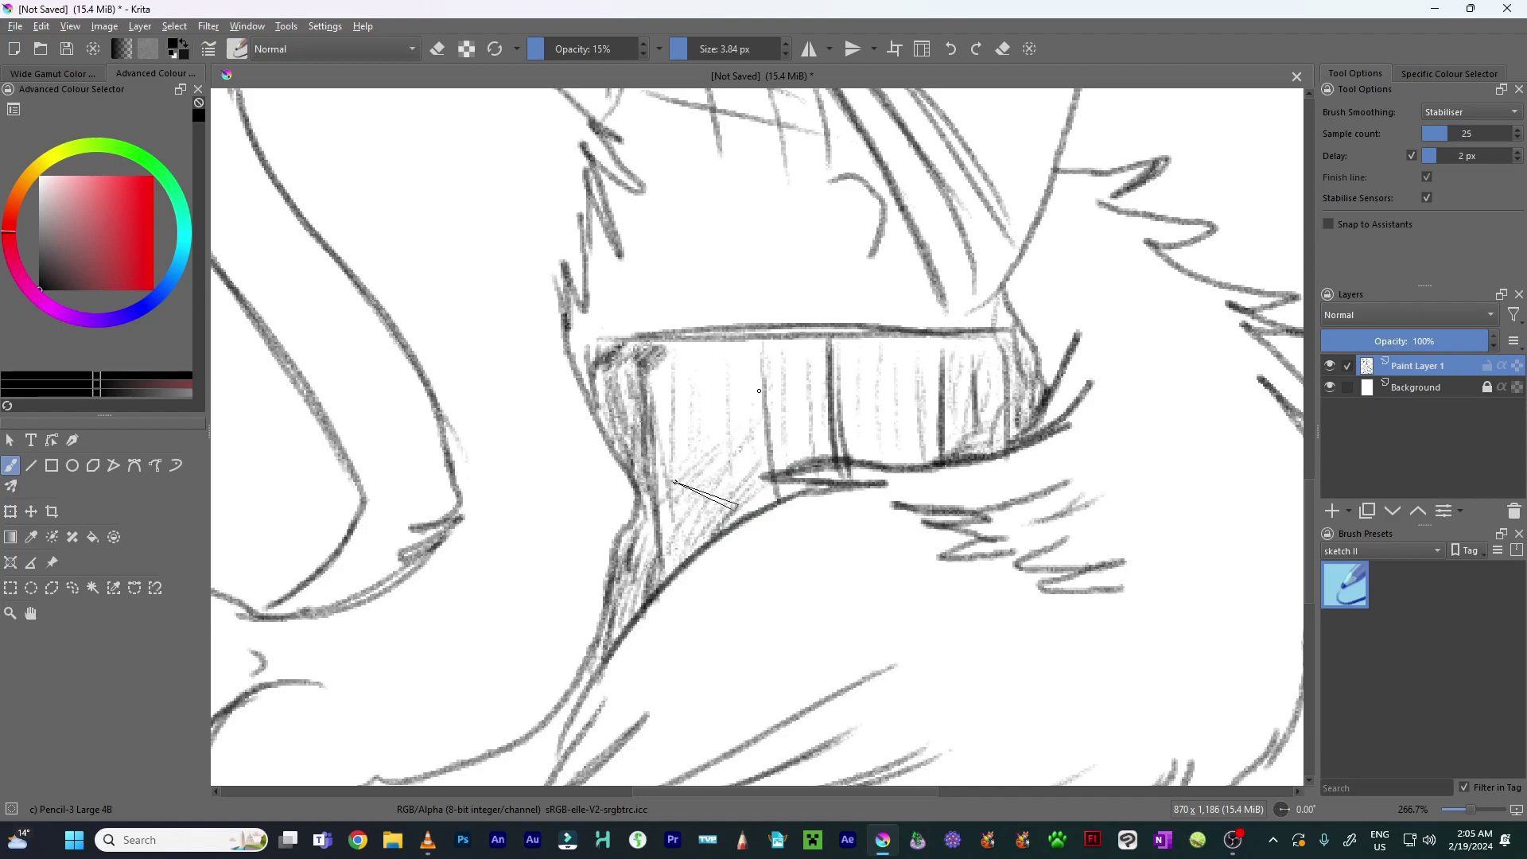
pyautogui.moveTo(798, 346)
pyautogui.mouseDown()
pyautogui.moveTo(763, 405)
pyautogui.moveTo(685, 429)
pyautogui.moveTo(716, 374)
pyautogui.moveTo(778, 370)
pyautogui.moveTo(889, 381)
pyautogui.moveTo(965, 424)
pyautogui.moveTo(859, 477)
pyautogui.mouseUp()
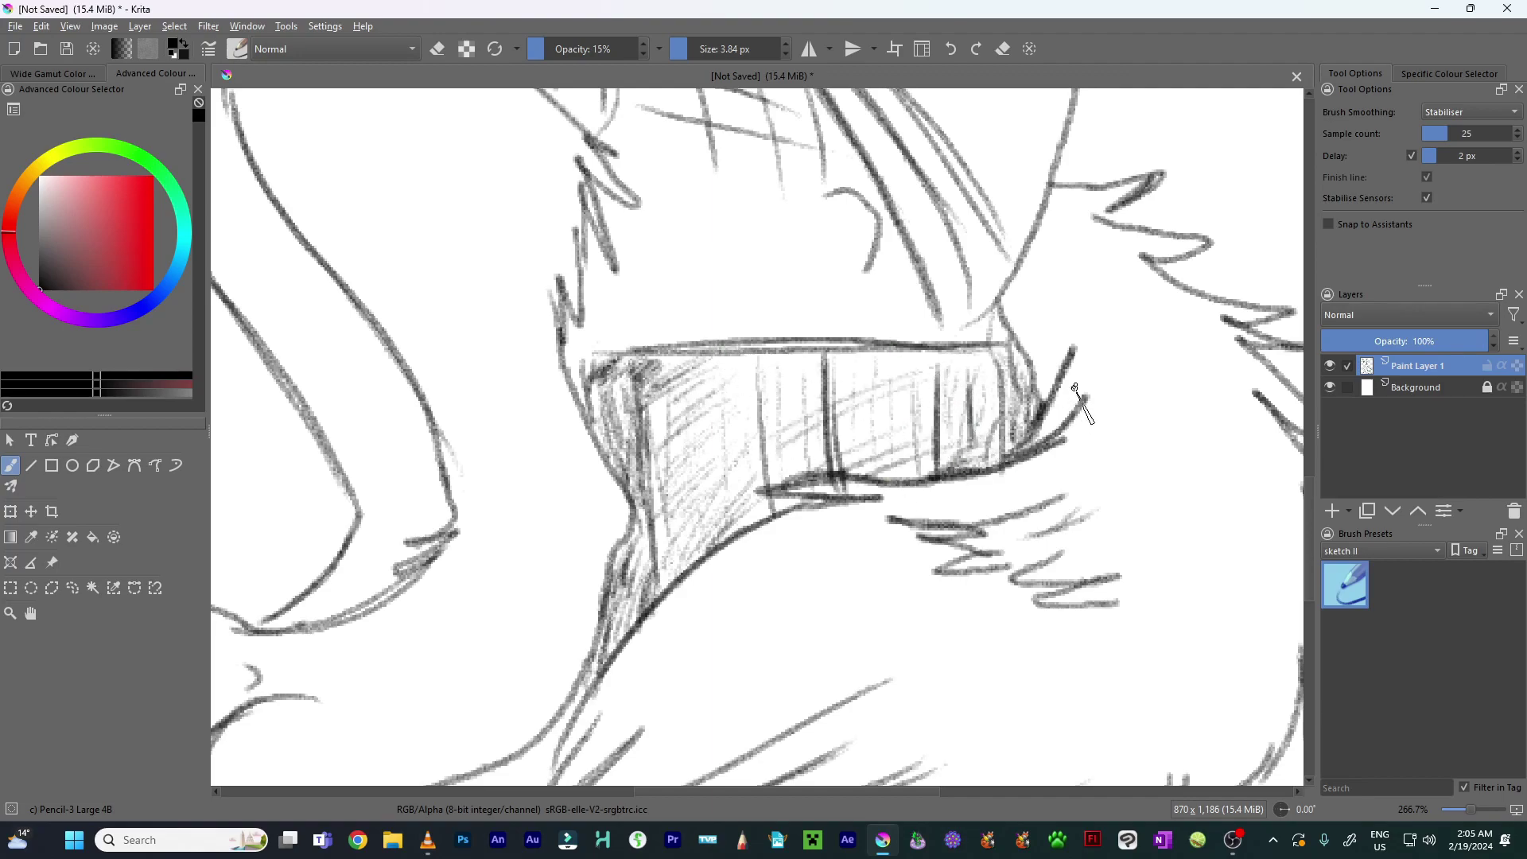
# Examine the whole seated figure with the shaded band under the jacket
pyautogui.hotkey('ctrl', '-')
pyautogui.hotkey('ctrl', '-')
pyautogui.hotkey('ctrl', '-')
pyautogui.hotkey('ctrl', '-')
pyautogui.moveTo(826, 351); pyautogui.dragTo(771, 416)
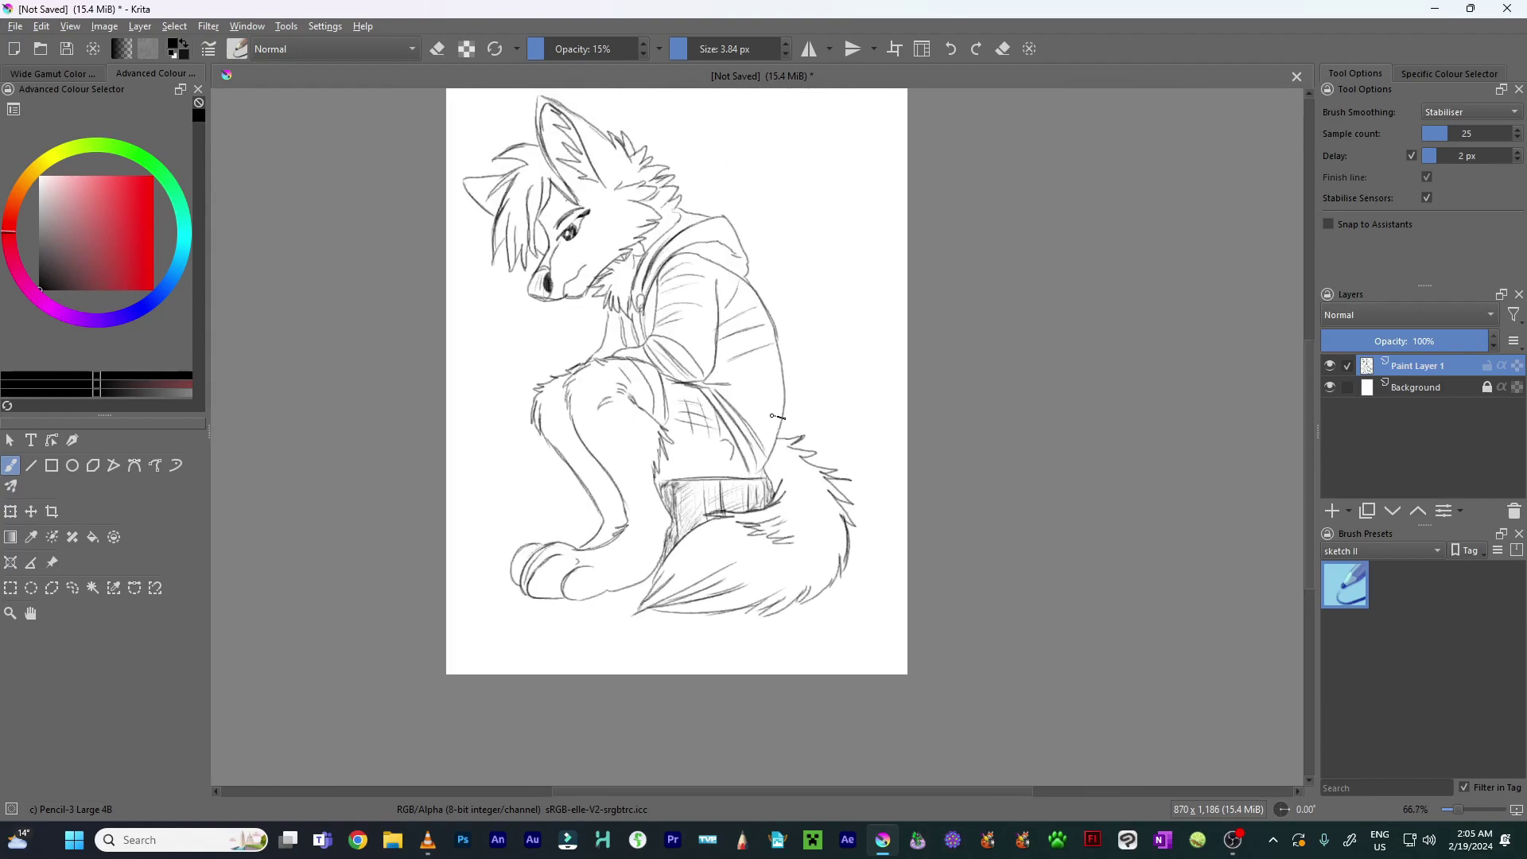
pyautogui.moveTo(788, 332); pyautogui.dragTo(821, 337)
pyautogui.moveTo(933, 317); pyautogui.dragTo(942, 331)
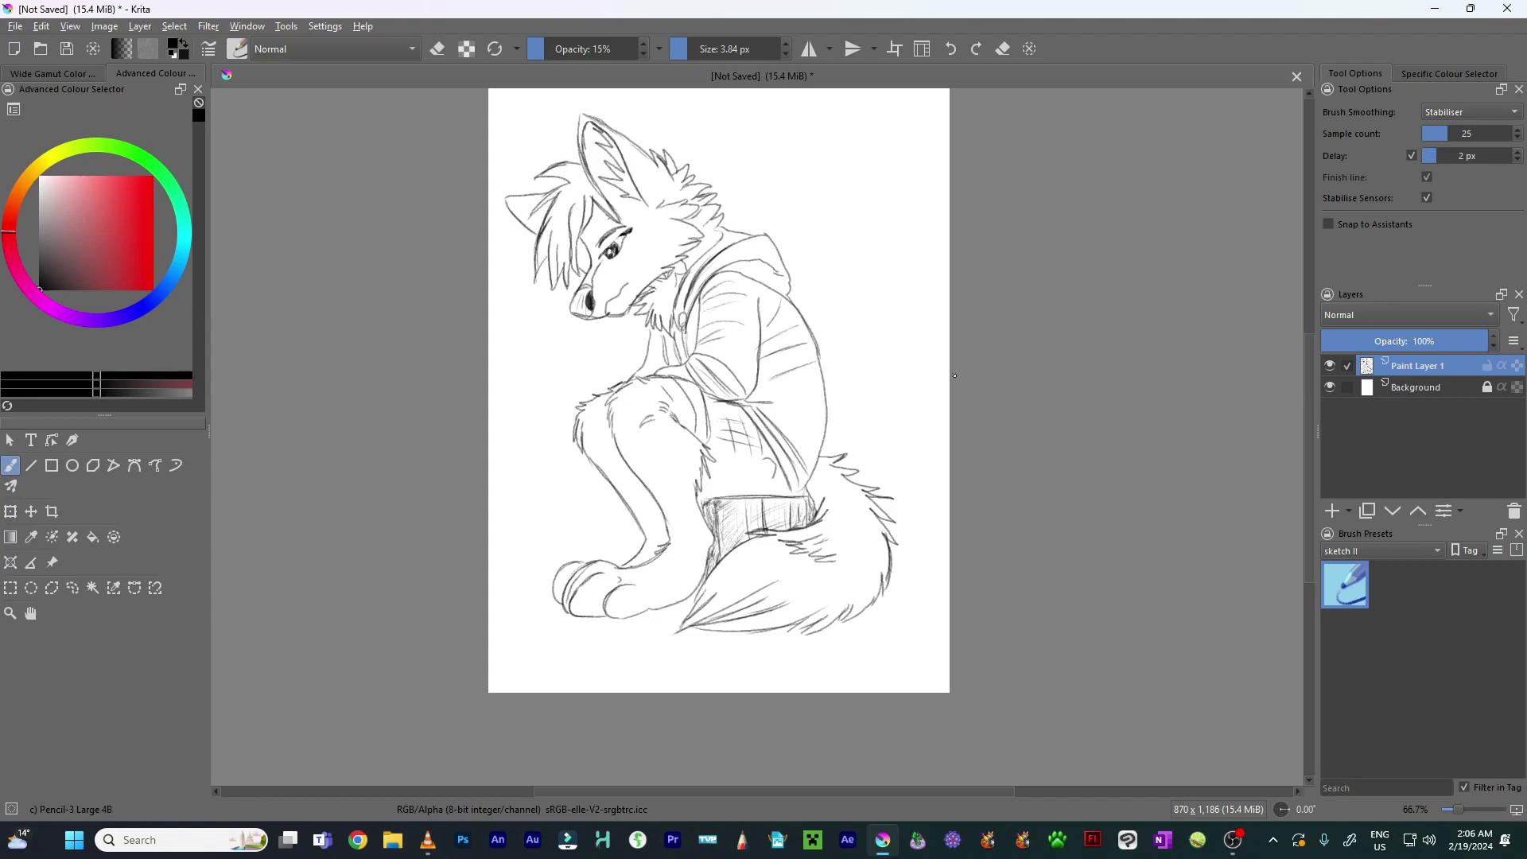
pyautogui.moveTo(669, 318); pyautogui.dragTo(675, 362)
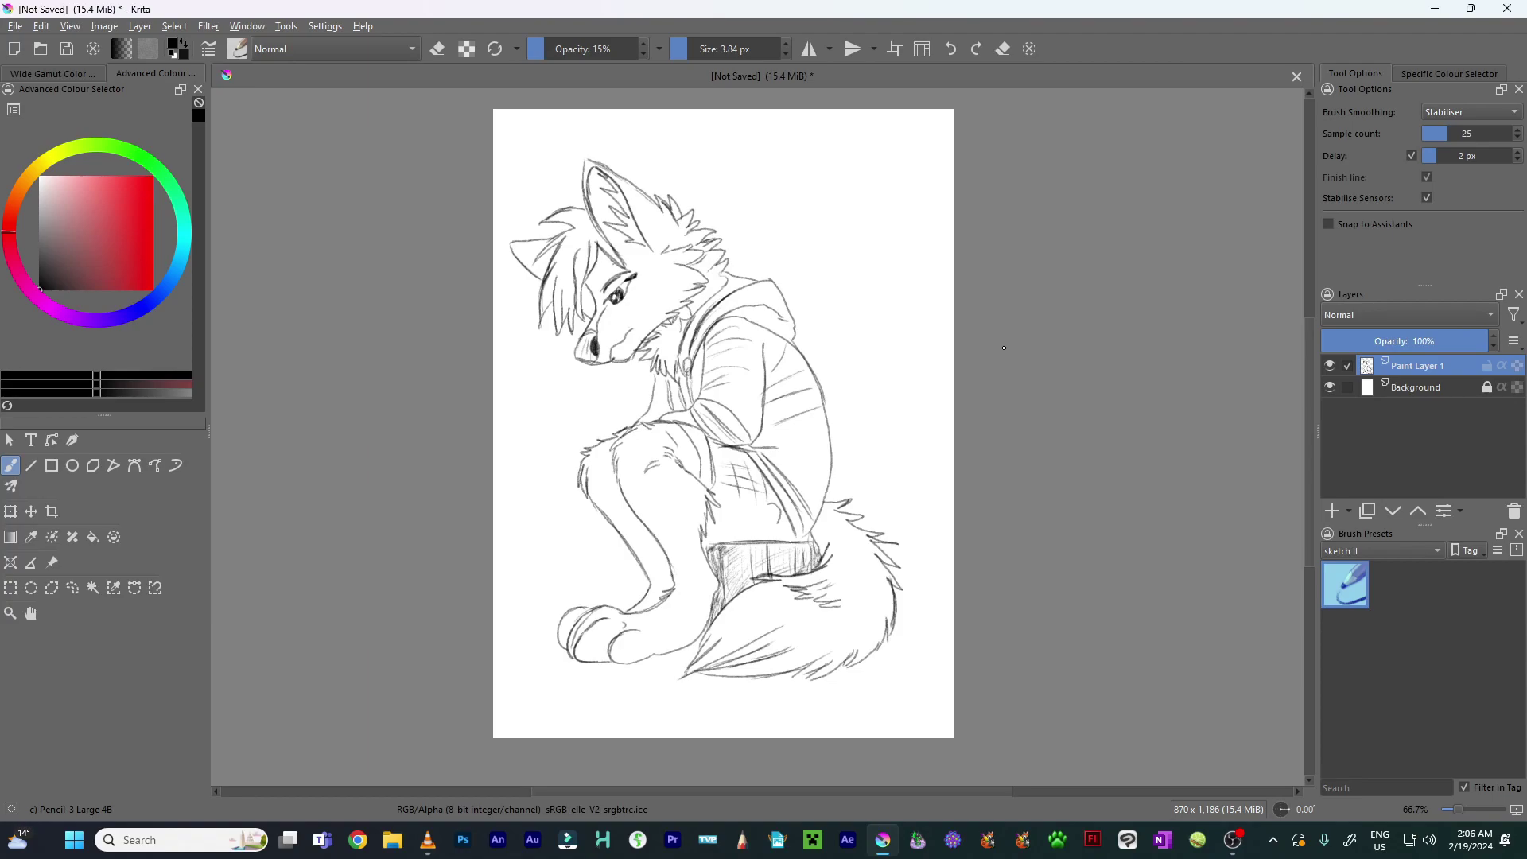
pyautogui.hotkey('ctrl', 'space')
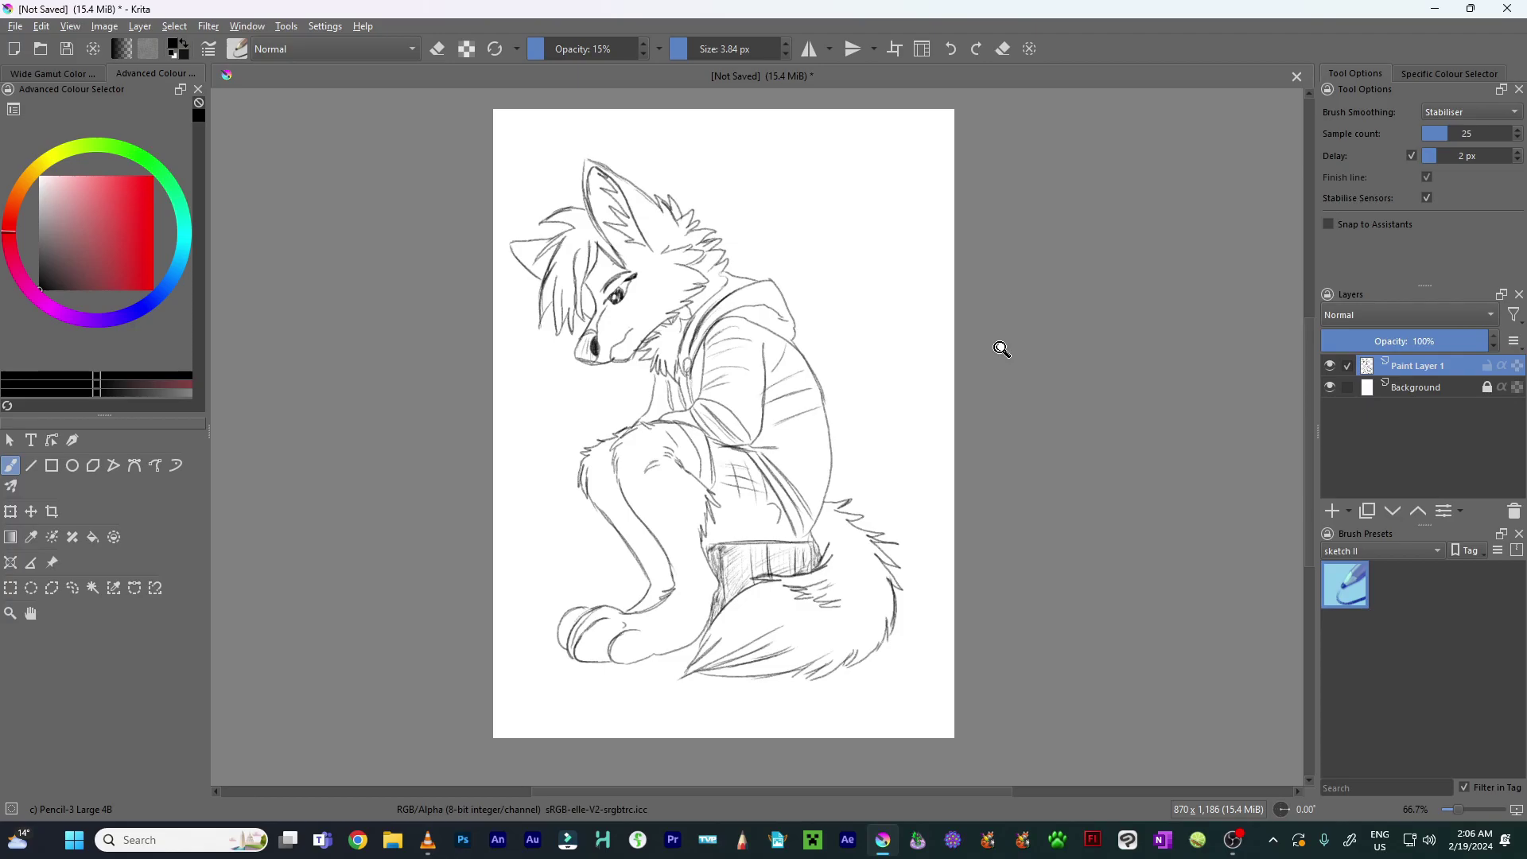